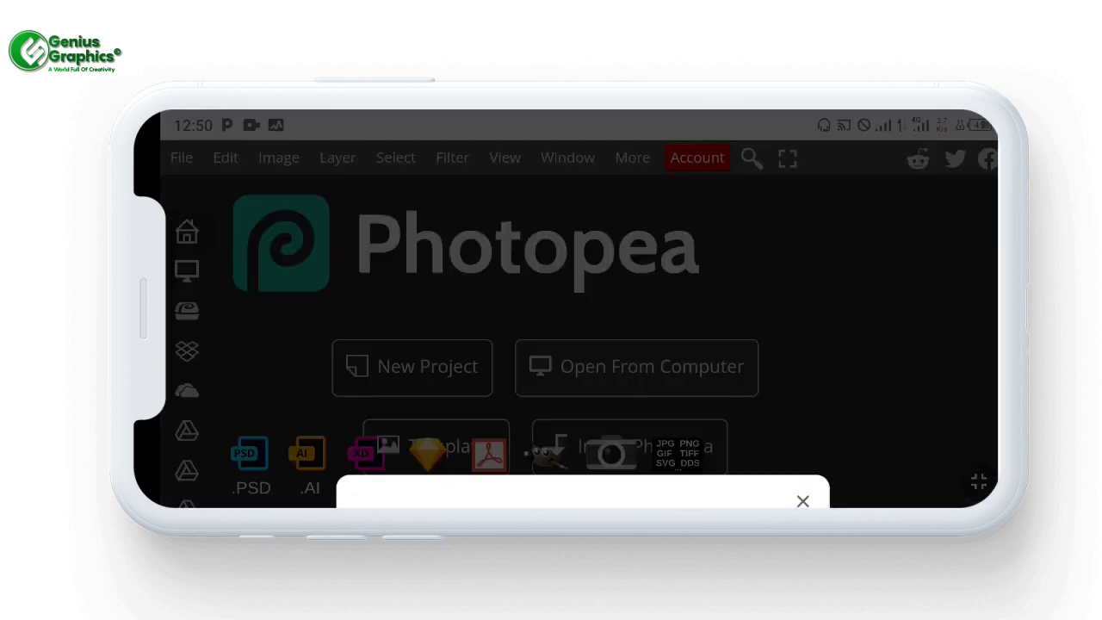
# Open the 358.psd template from Android Files' Hyper Text Effect folder in Photopea
pyautogui.click(487, 425)
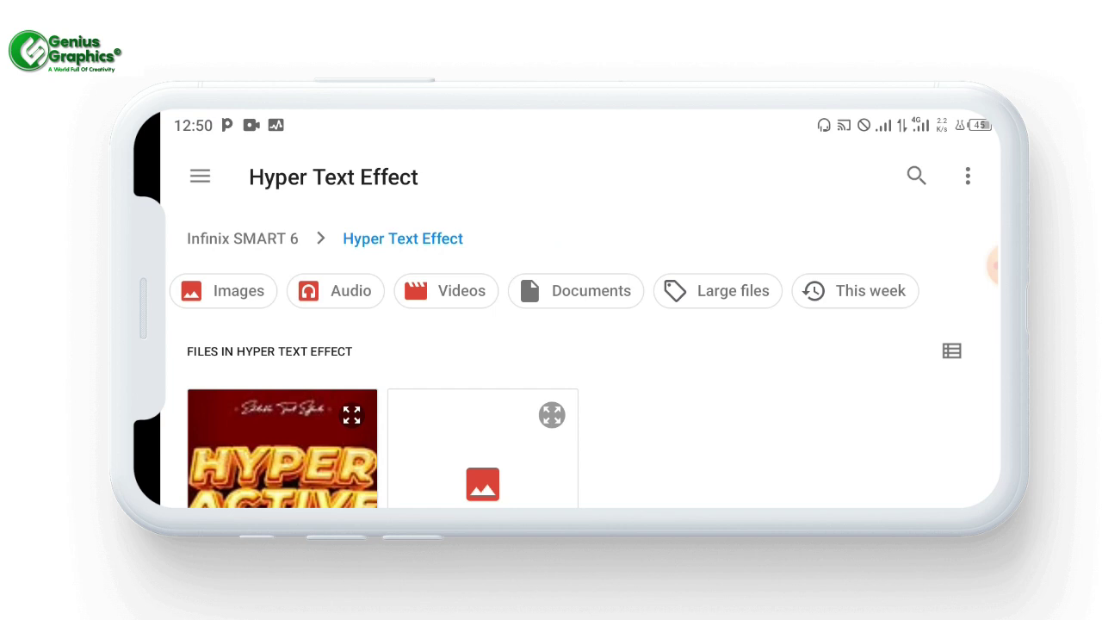
pyautogui.scroll(-2, 845, 285)
pyautogui.click(510, 394)
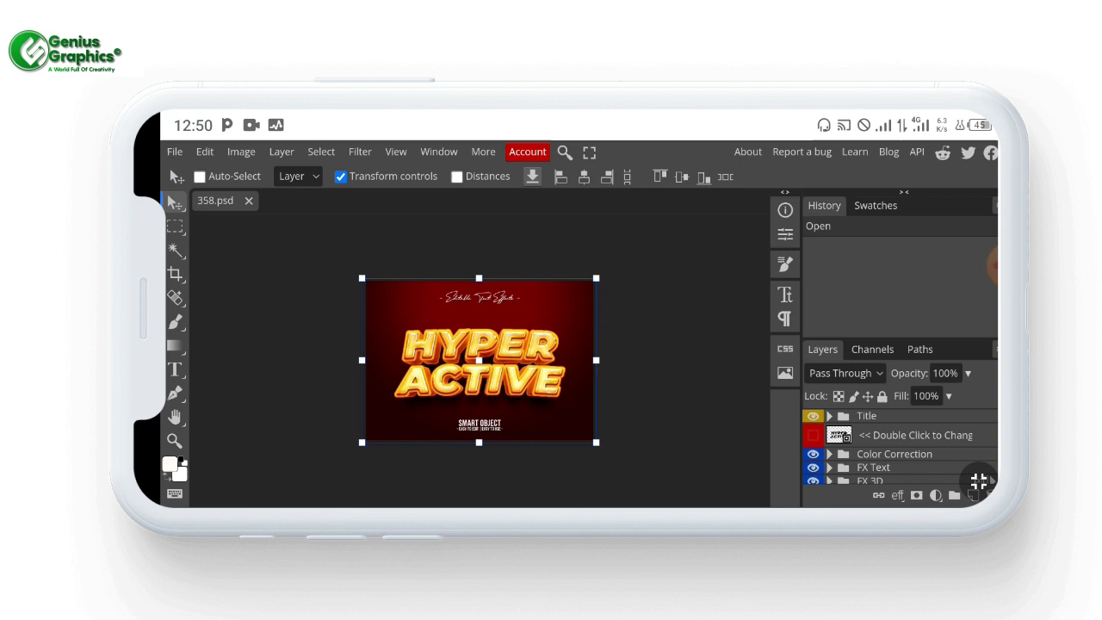
# Open the editable smart object layer's contents via Layer > Smart Object
pyautogui.click(913, 435)
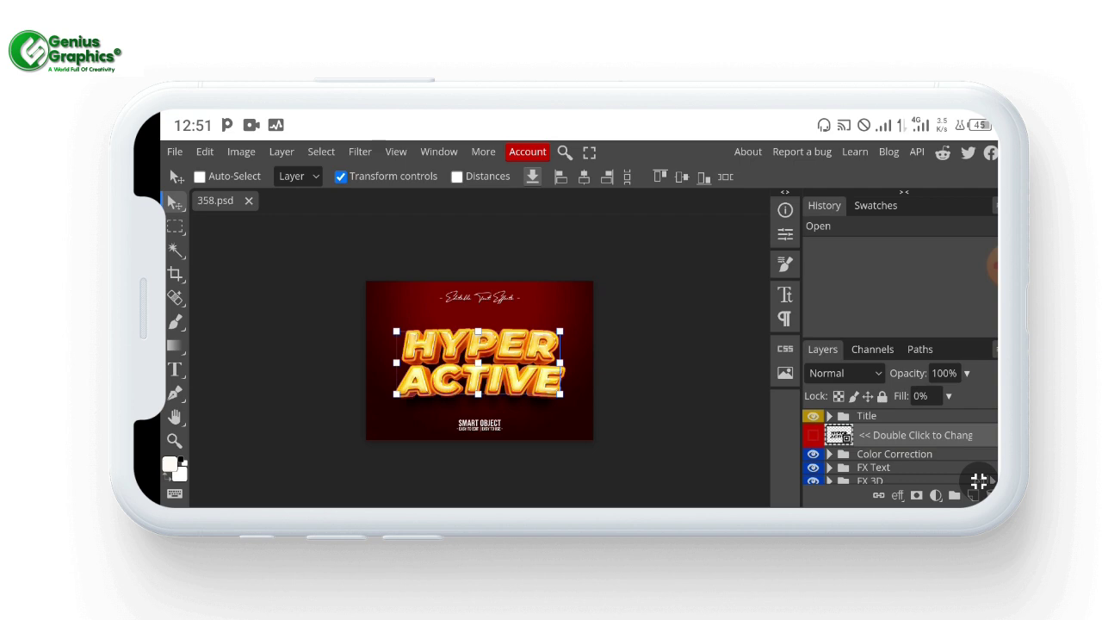
pyautogui.click(281, 151)
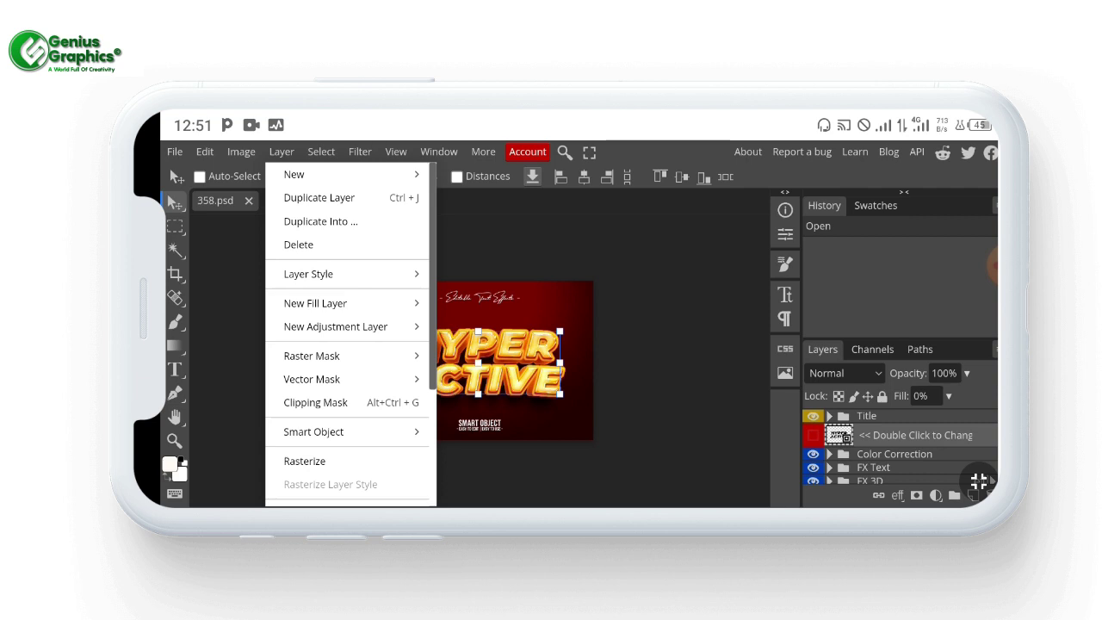
pyautogui.click(394, 423)
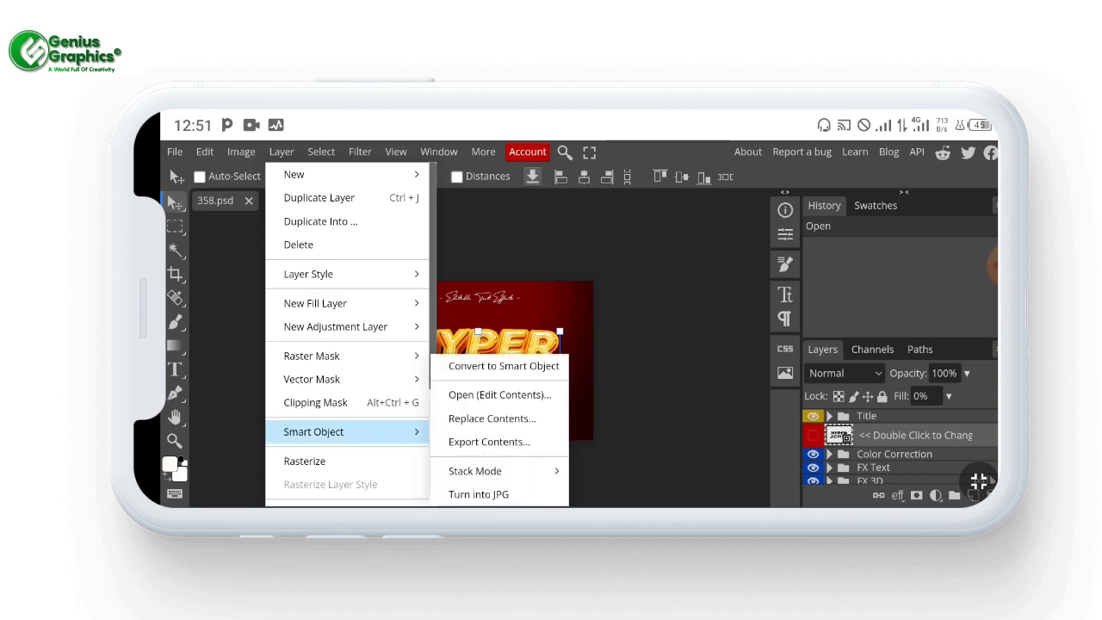
pyautogui.click(500, 395)
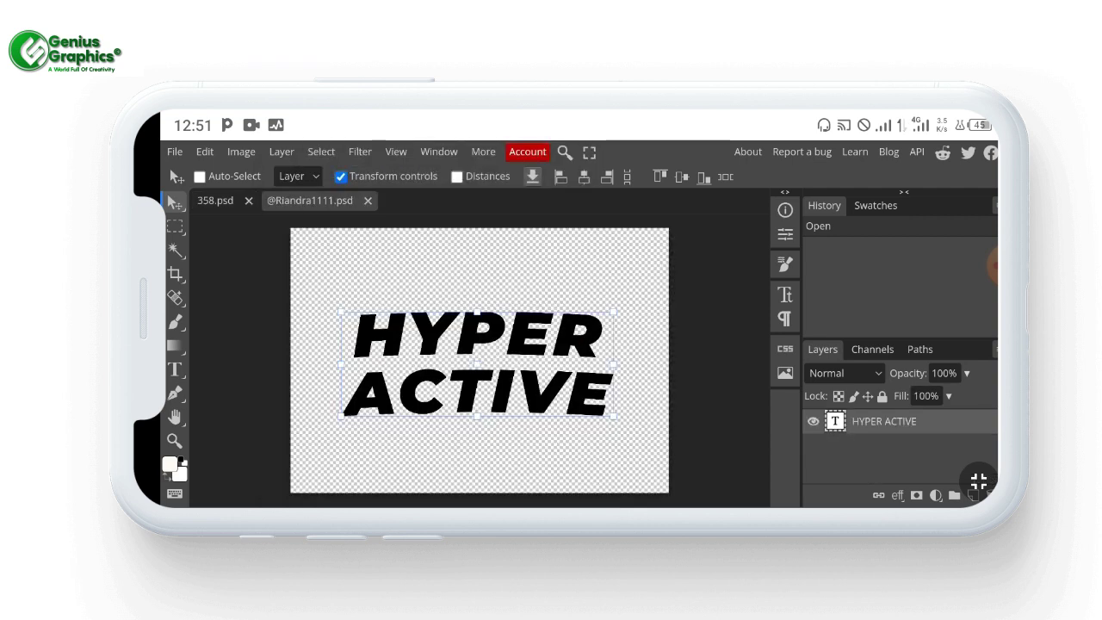
# Replace the HYPER ACTIVE text with GENIUS in capitals
pyautogui.doubleClick(555, 381)
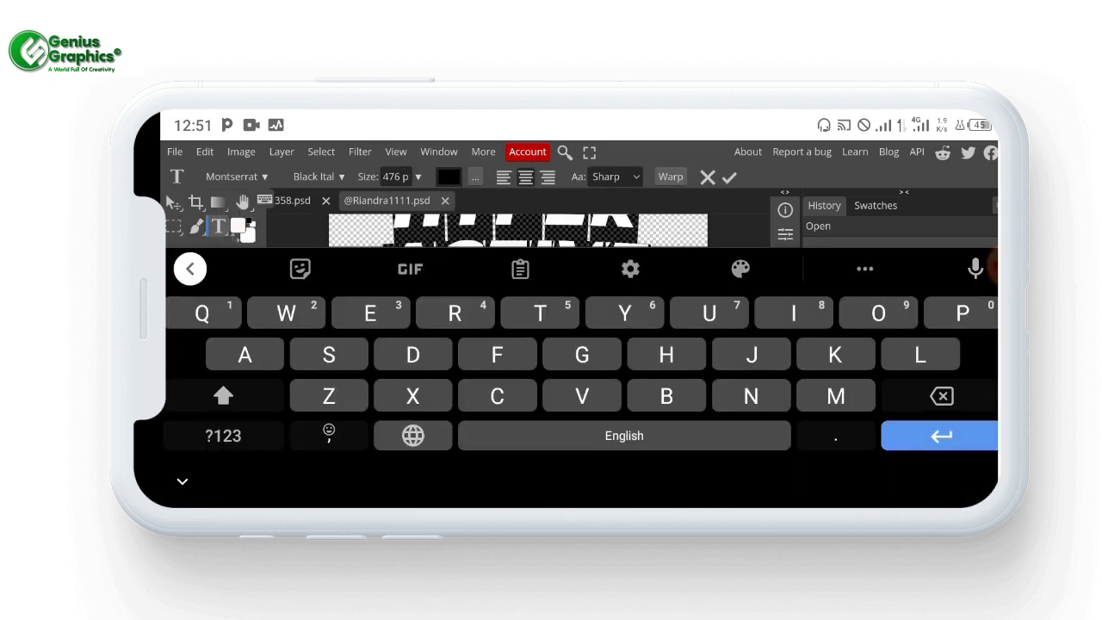
pyautogui.press('BackSpace')
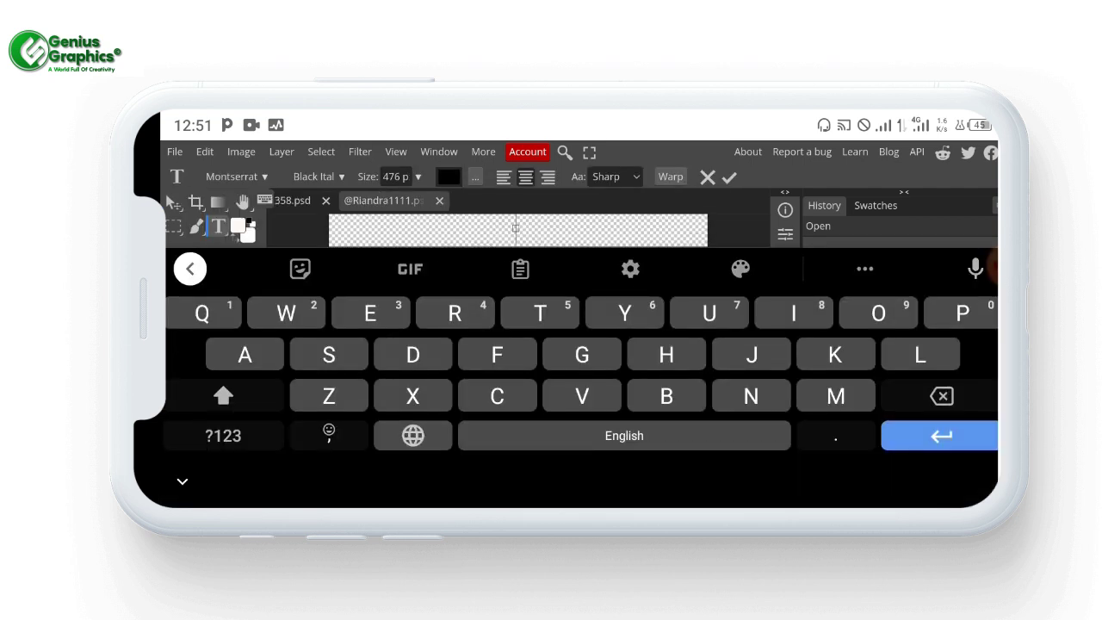
pyautogui.click(259, 395)
pyautogui.write('GE')
pyautogui.click(581, 270)
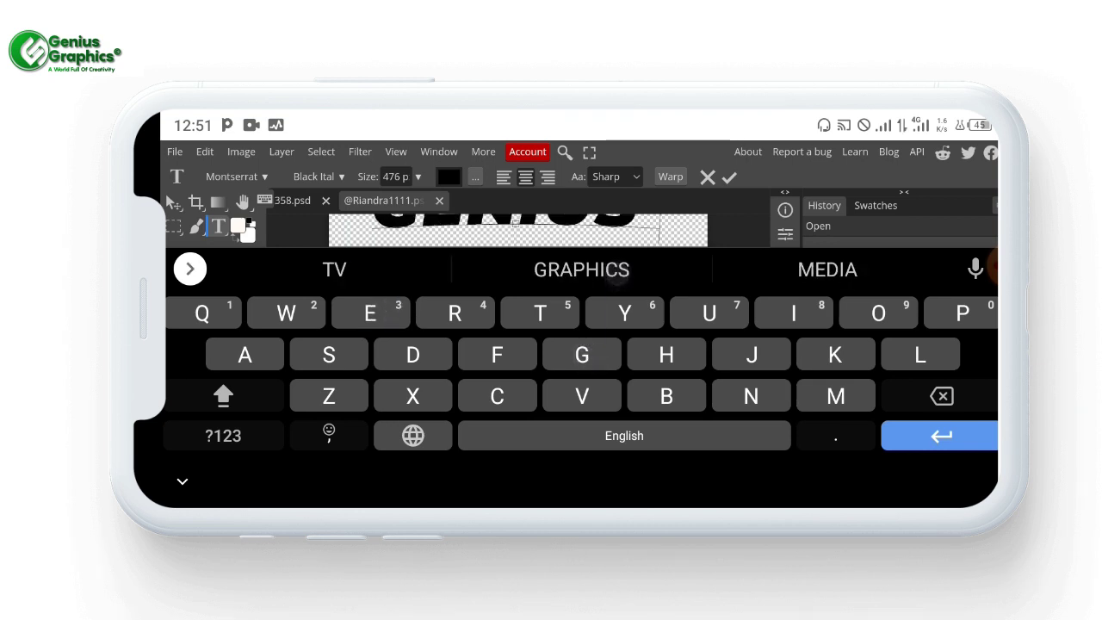
pyautogui.press('BackSpace')
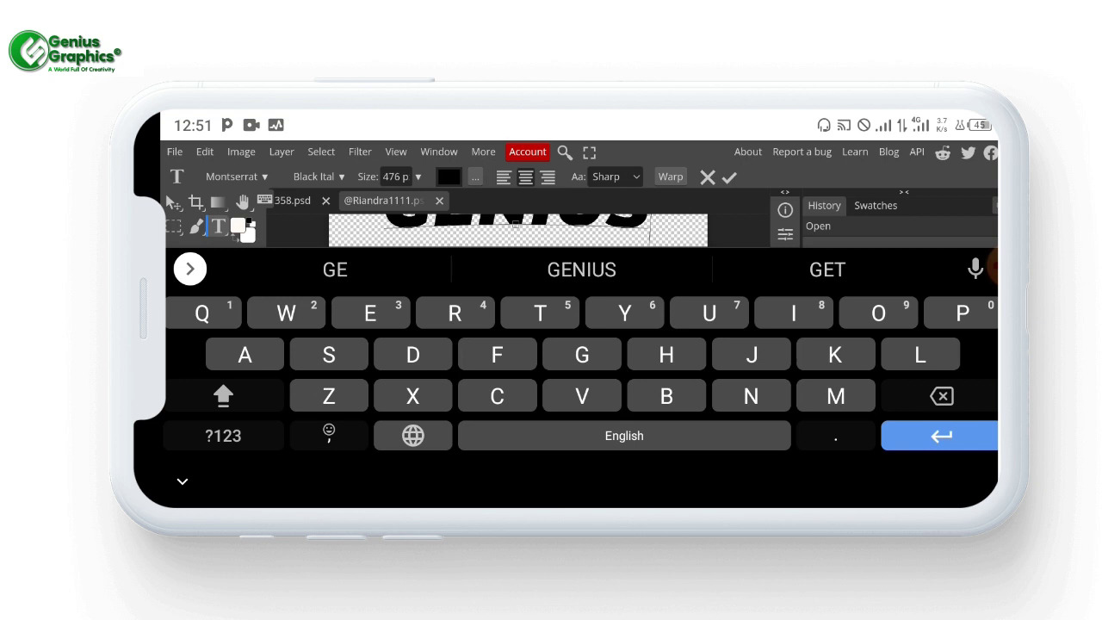
pyautogui.click(729, 176)
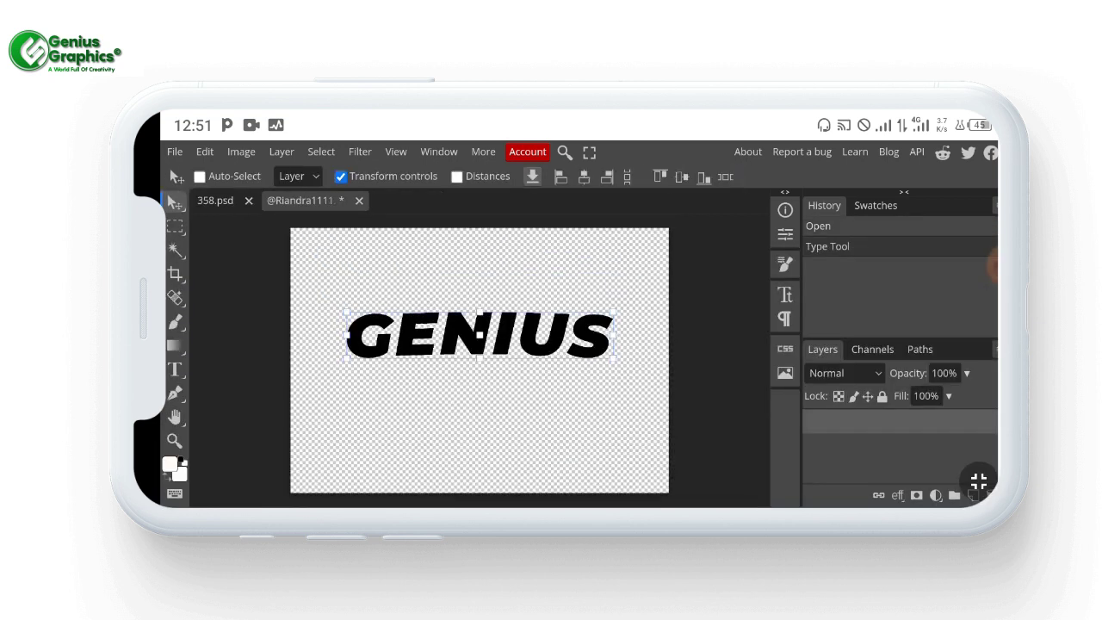
# Enlarge GENIUS and reposition it across the canvas middle
pyautogui.moveTo(614, 361); pyautogui.dragTo(660, 388)
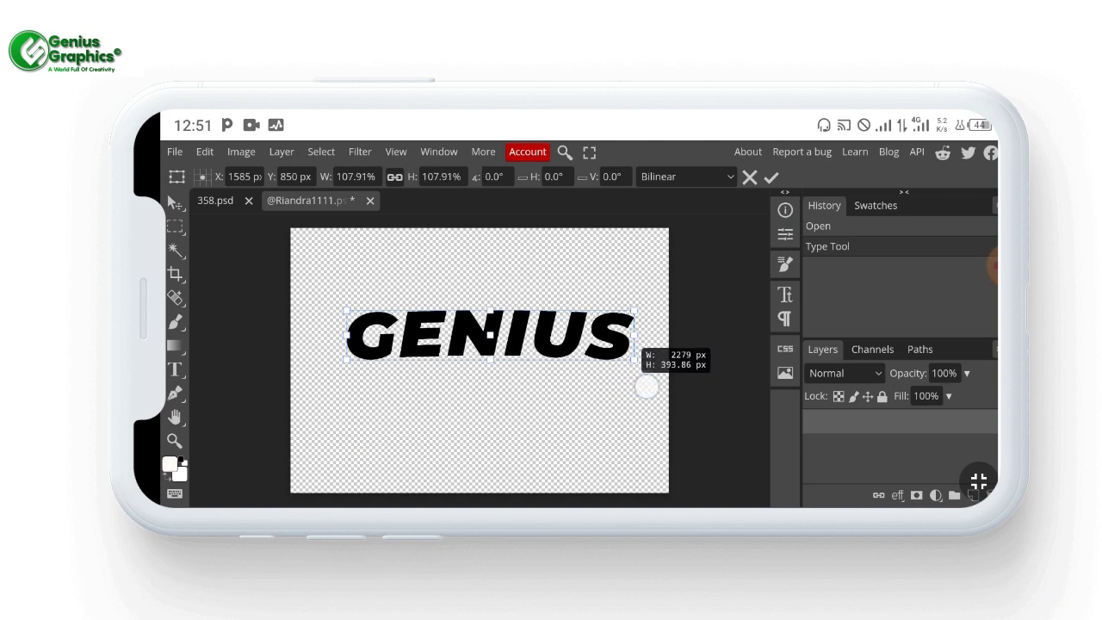
pyautogui.moveTo(602, 327)
pyautogui.mouseDown()
pyautogui.moveTo(579, 353)
pyautogui.moveTo(589, 363)
pyautogui.mouseUp()
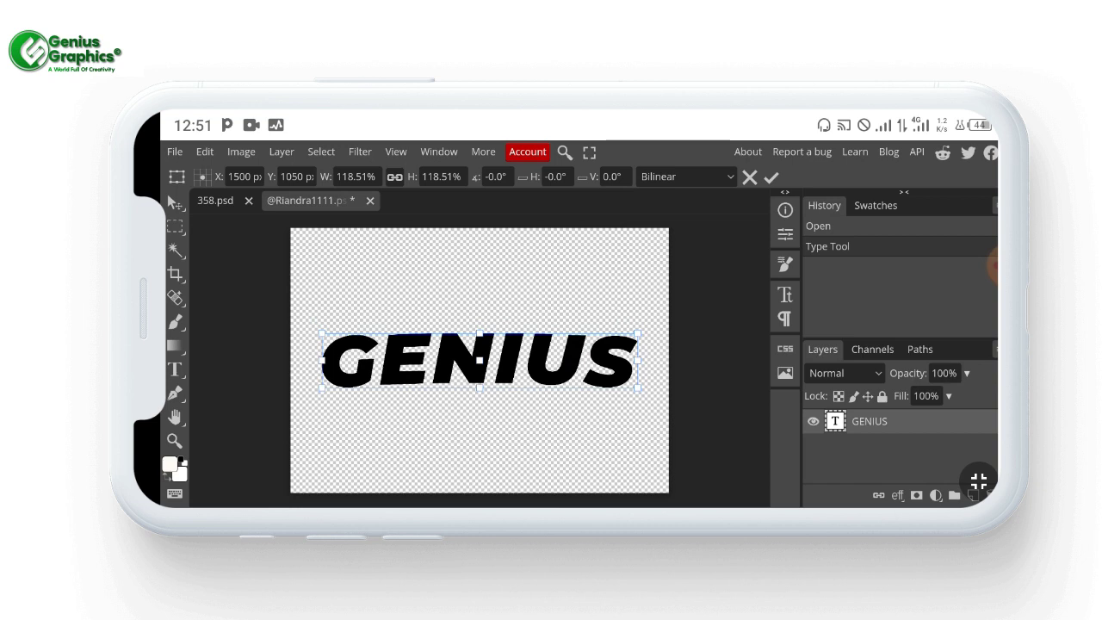
pyautogui.click(771, 176)
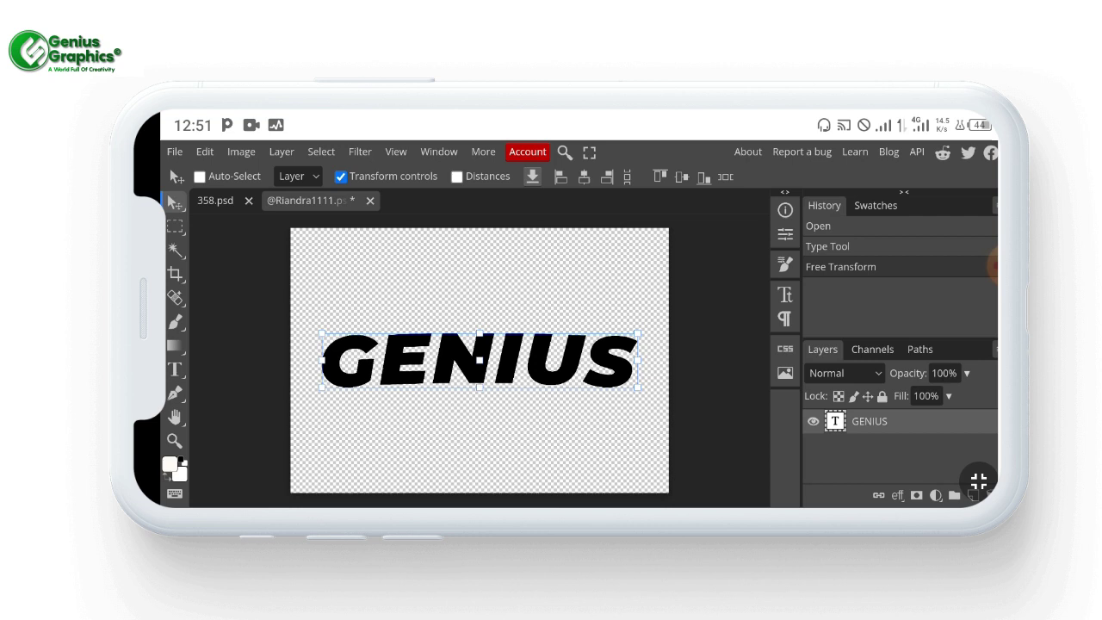
pyautogui.click(175, 151)
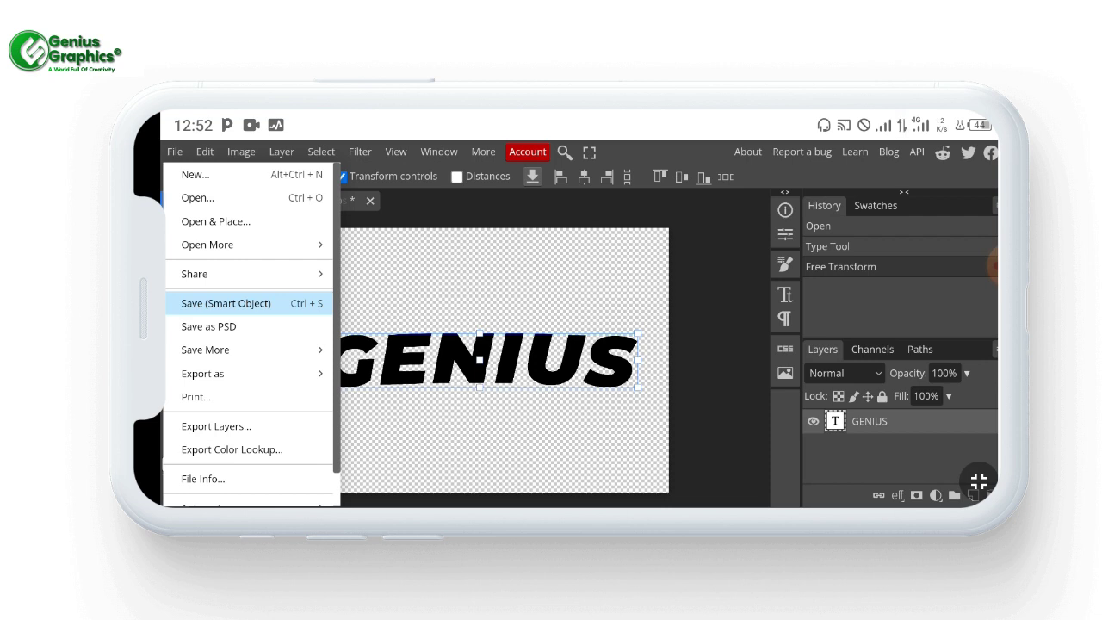
# Save the smart object so 358.psd's orange 3D effect reads GENIUS
pyautogui.click(226, 303)
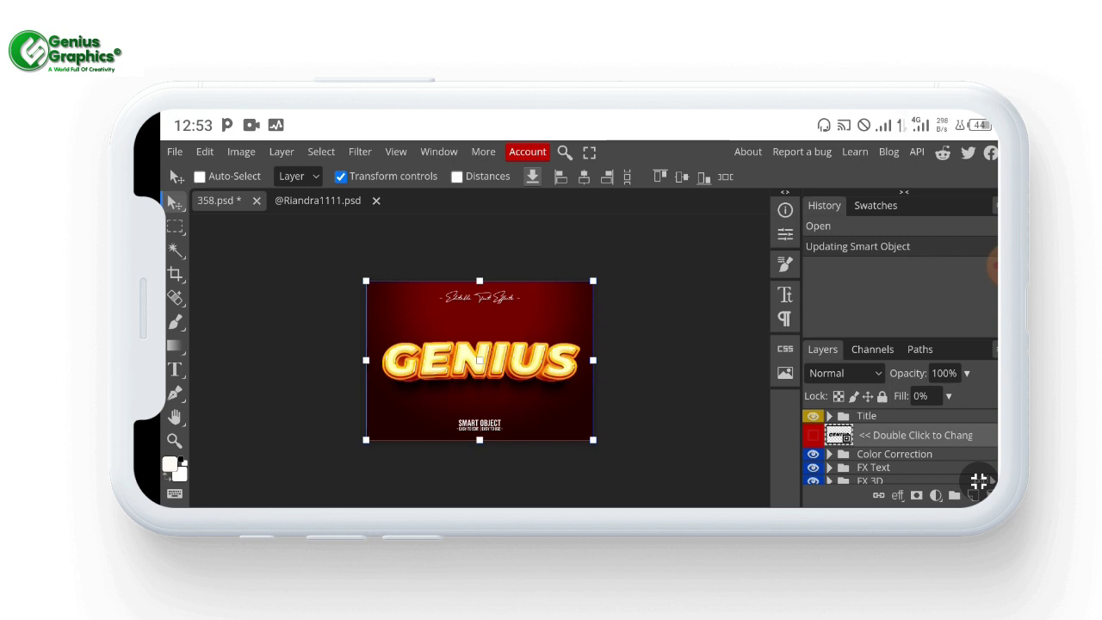
# Hide the Title and Background folders, leaving GENIUS on transparency
pyautogui.click(899, 416)
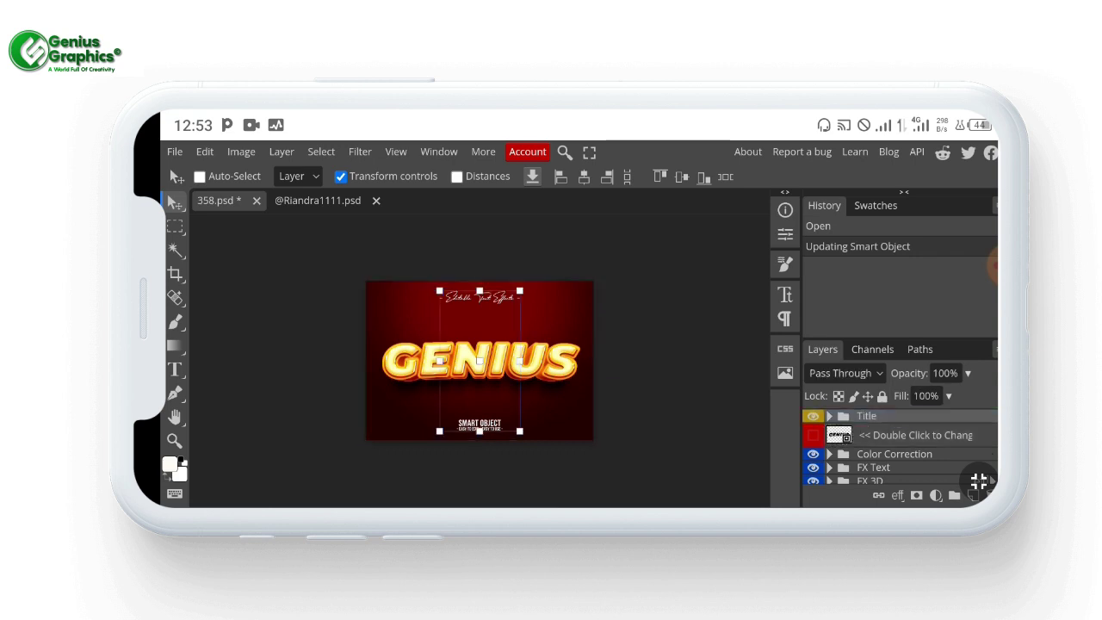
pyautogui.click(813, 416)
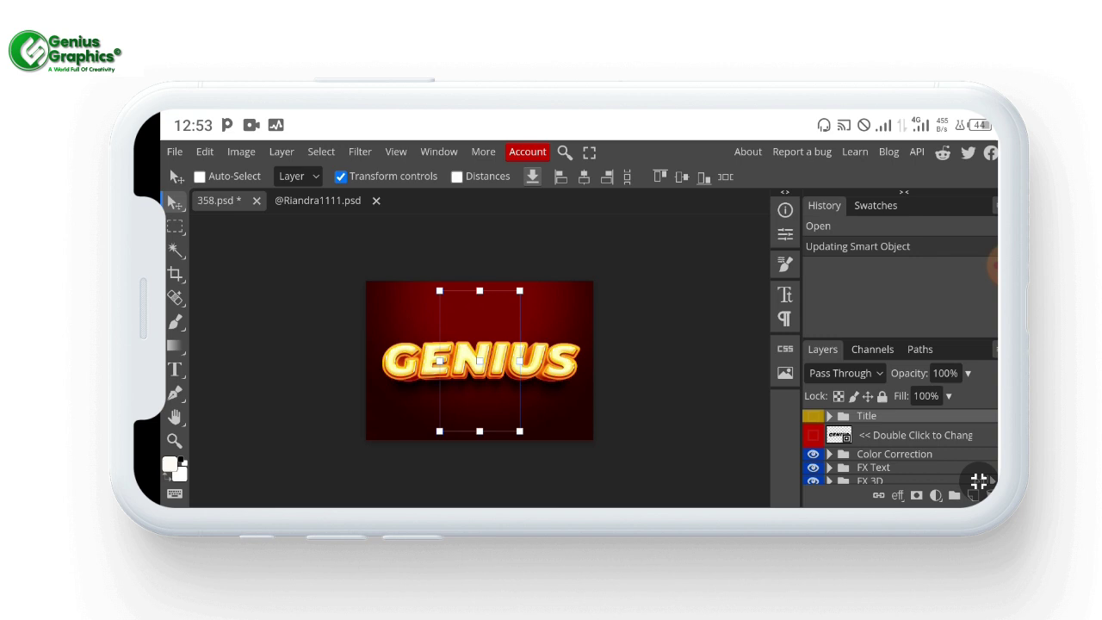
pyautogui.moveTo(904, 431); pyautogui.dragTo(911, 365)
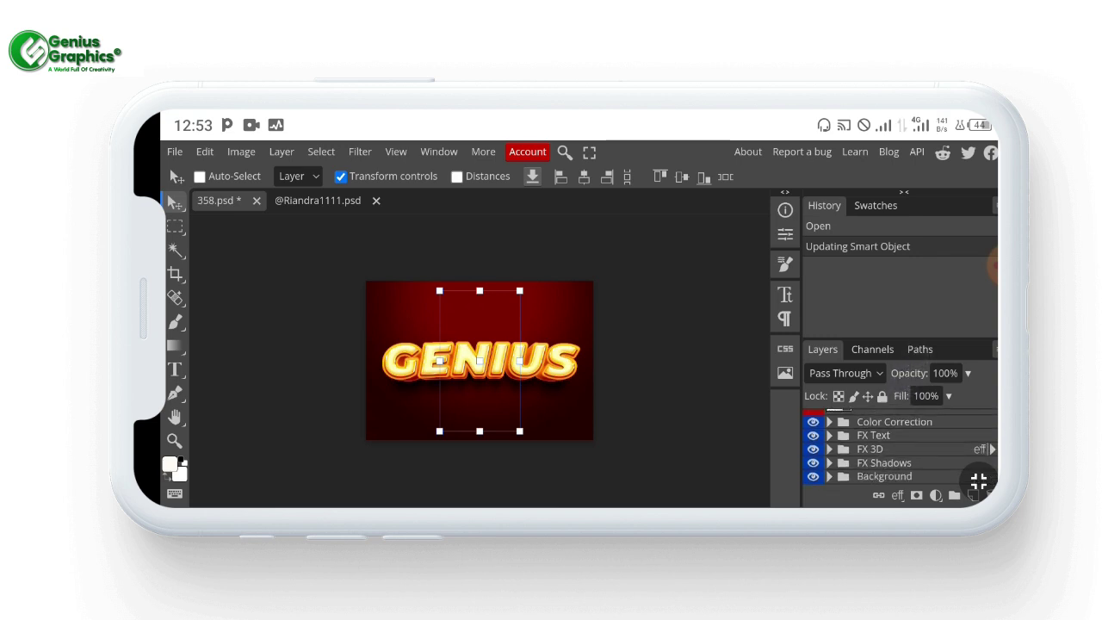
pyautogui.click(865, 476)
pyautogui.click(813, 476)
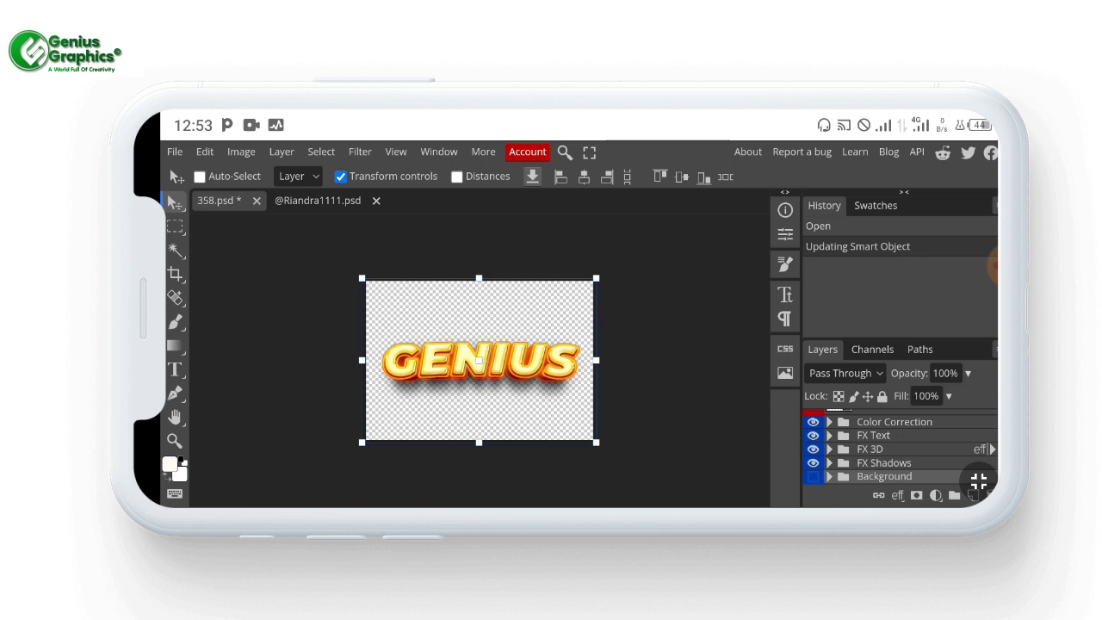
# Export the transparent GENIUS design as PNG at 100% quality
pyautogui.click(174, 152)
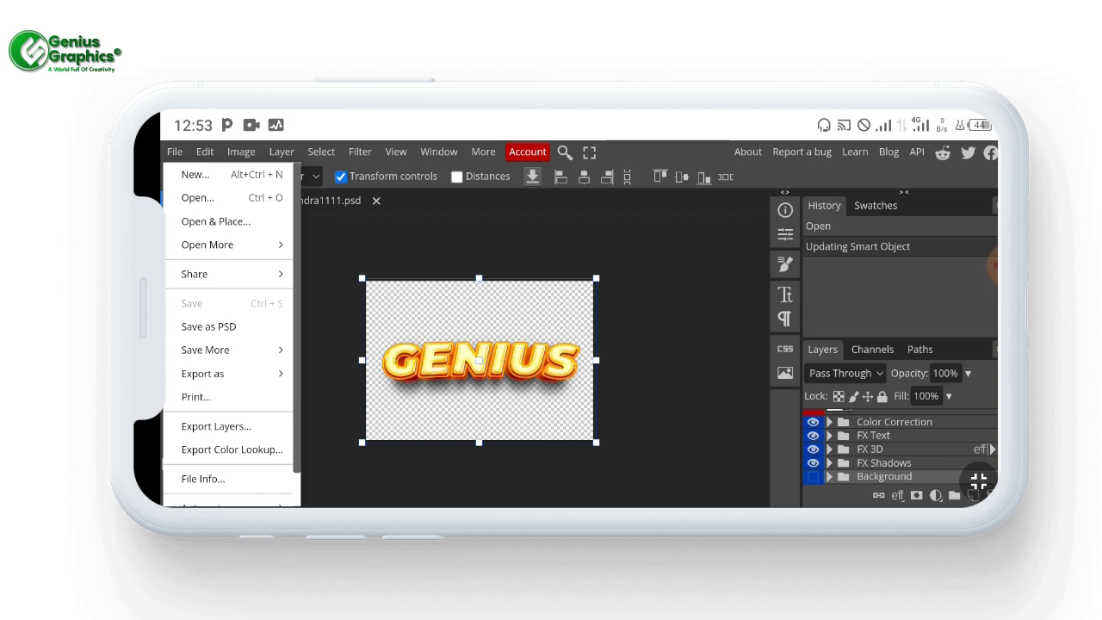
pyautogui.click(203, 374)
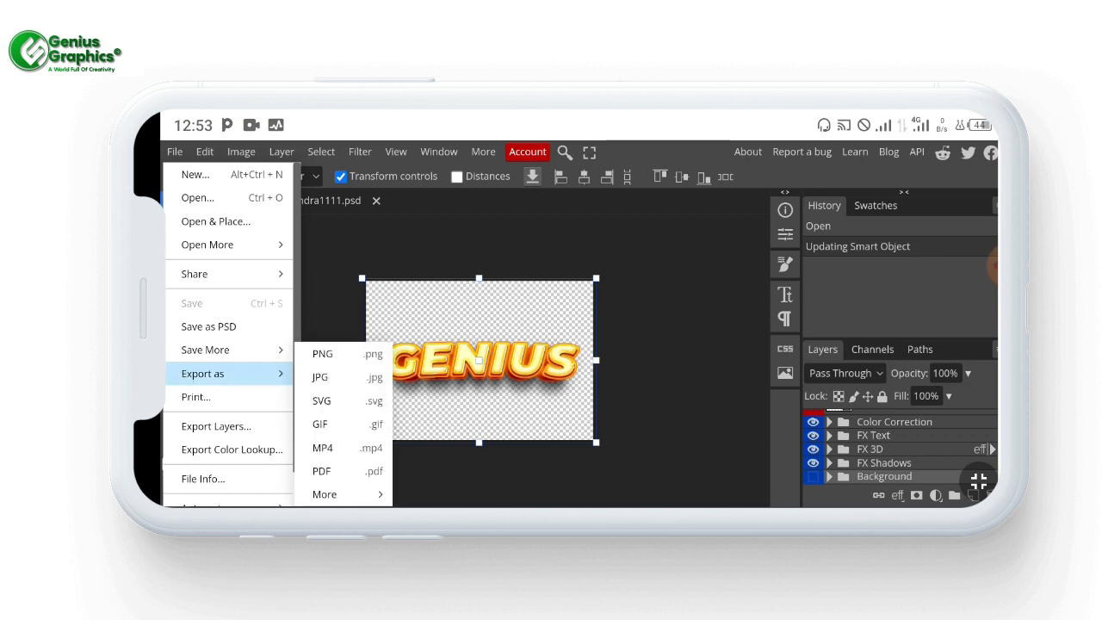
pyautogui.click(323, 354)
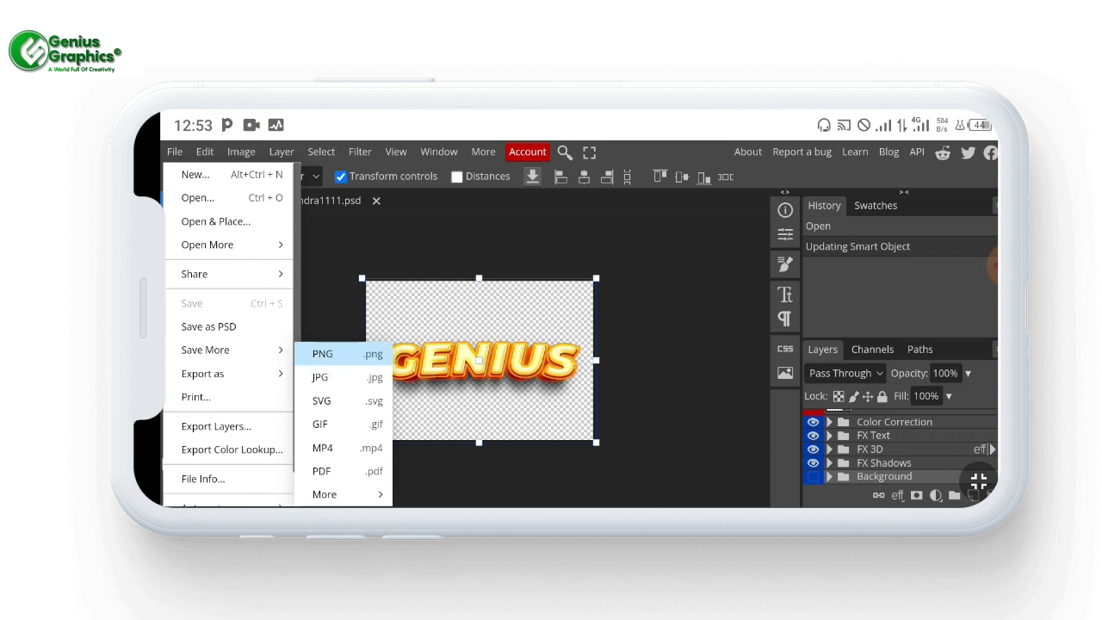
pyautogui.click(322, 354)
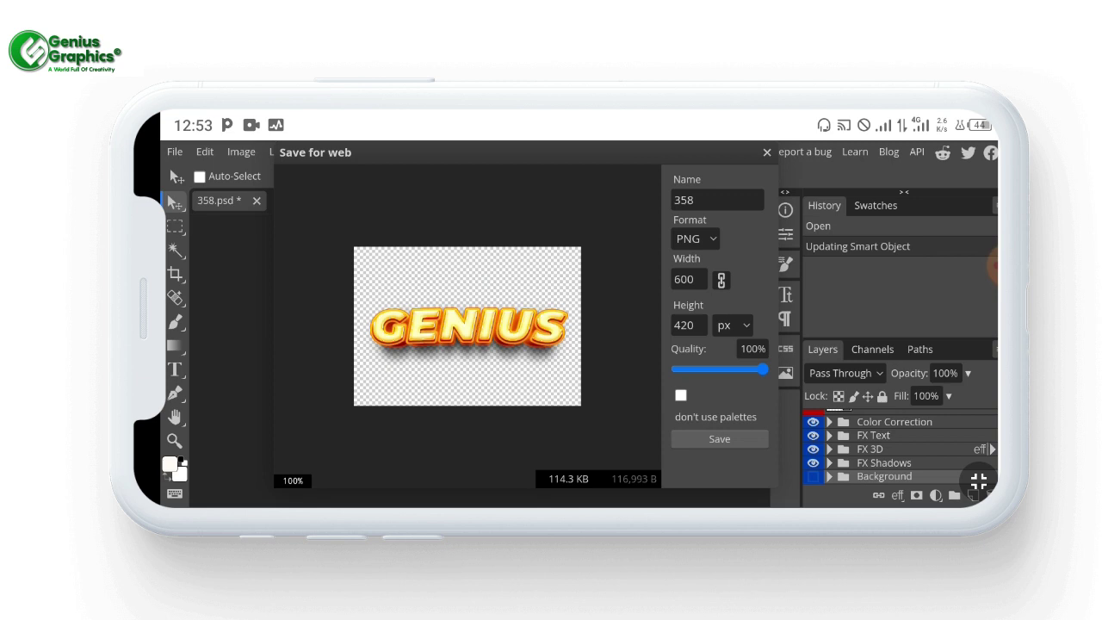
pyautogui.moveTo(699, 369); pyautogui.dragTo(779, 360)
pyautogui.click(695, 238)
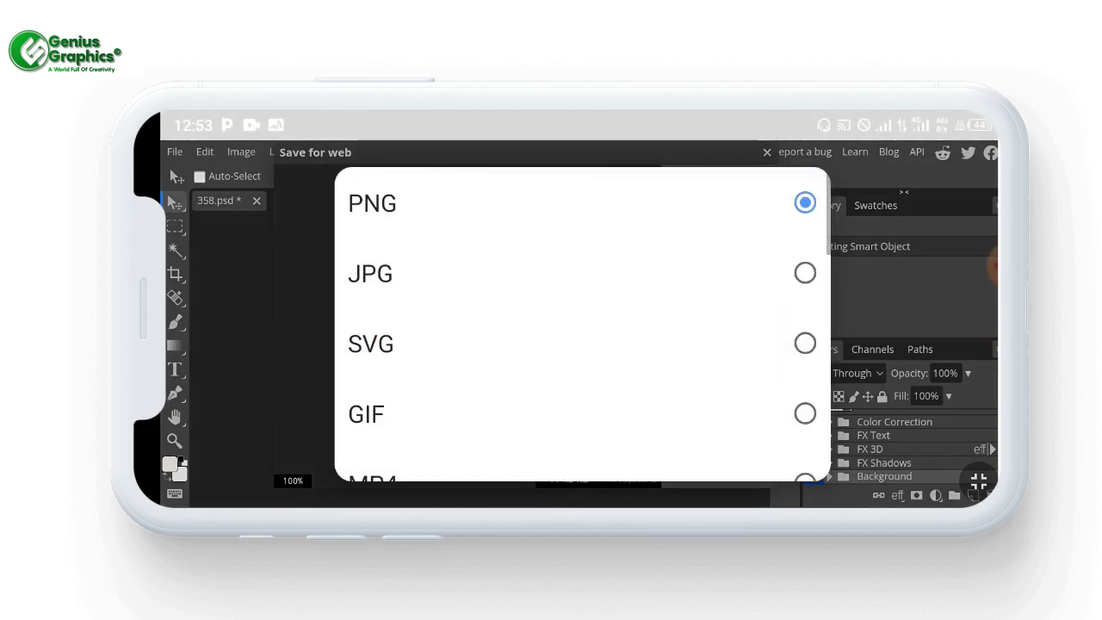
pyautogui.click(801, 193)
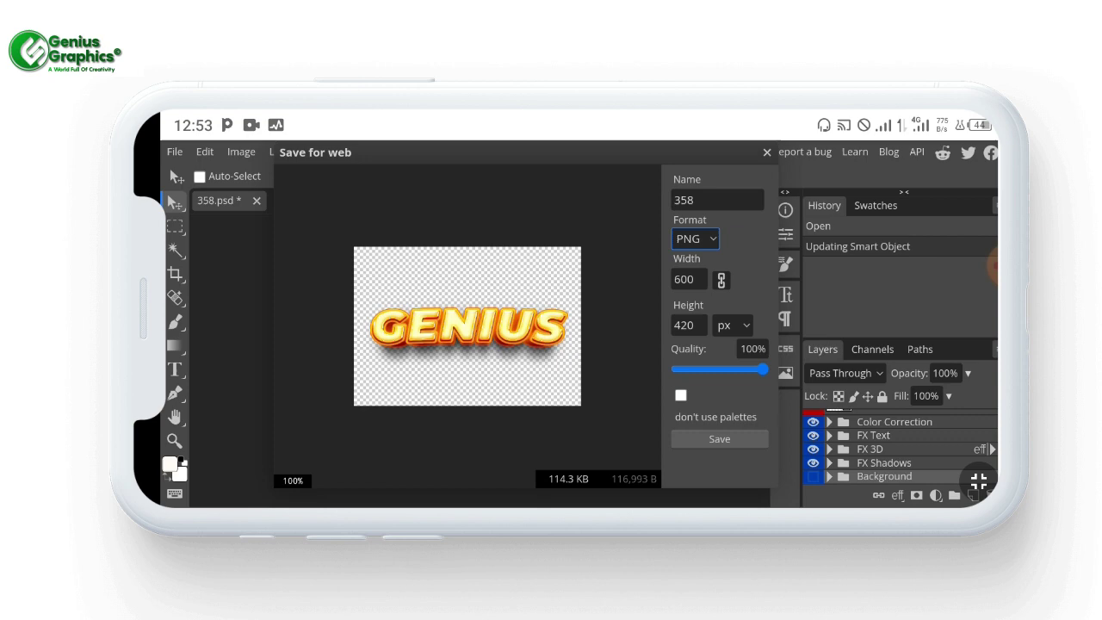
pyautogui.click(719, 438)
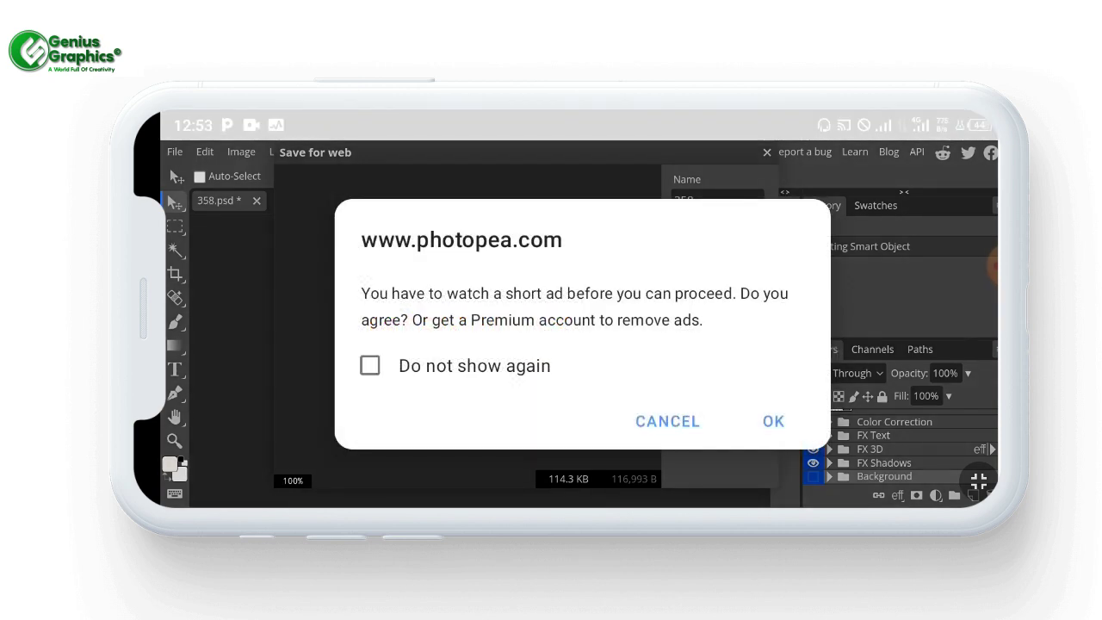
# Accept the ad and download the export as 358-1.png to Downloads
pyautogui.click(774, 421)
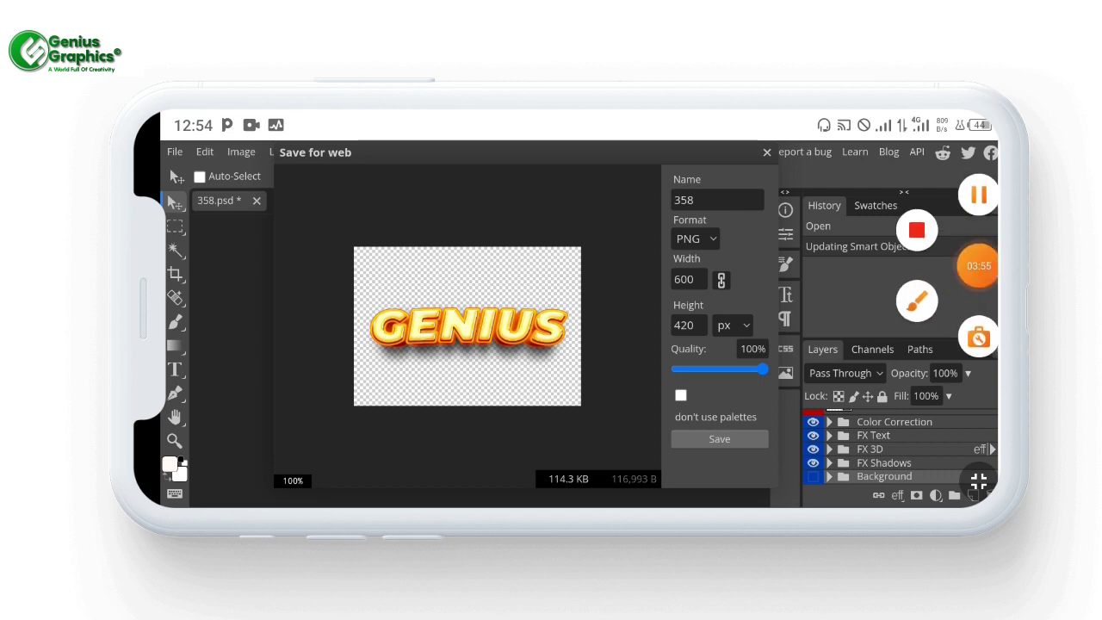
pyautogui.click(719, 439)
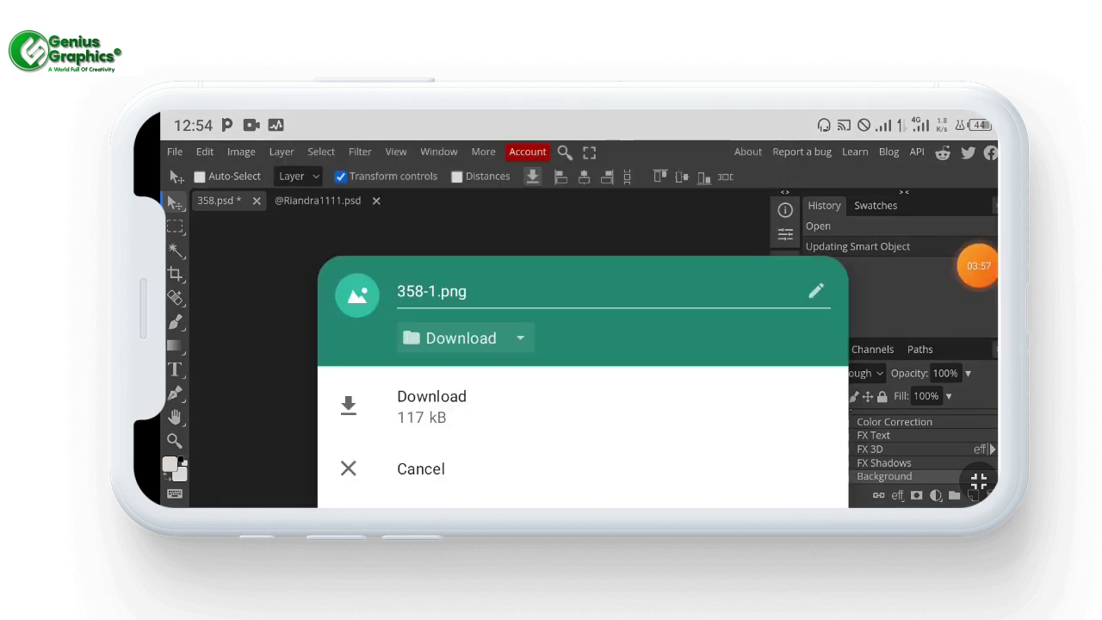
pyautogui.click(432, 405)
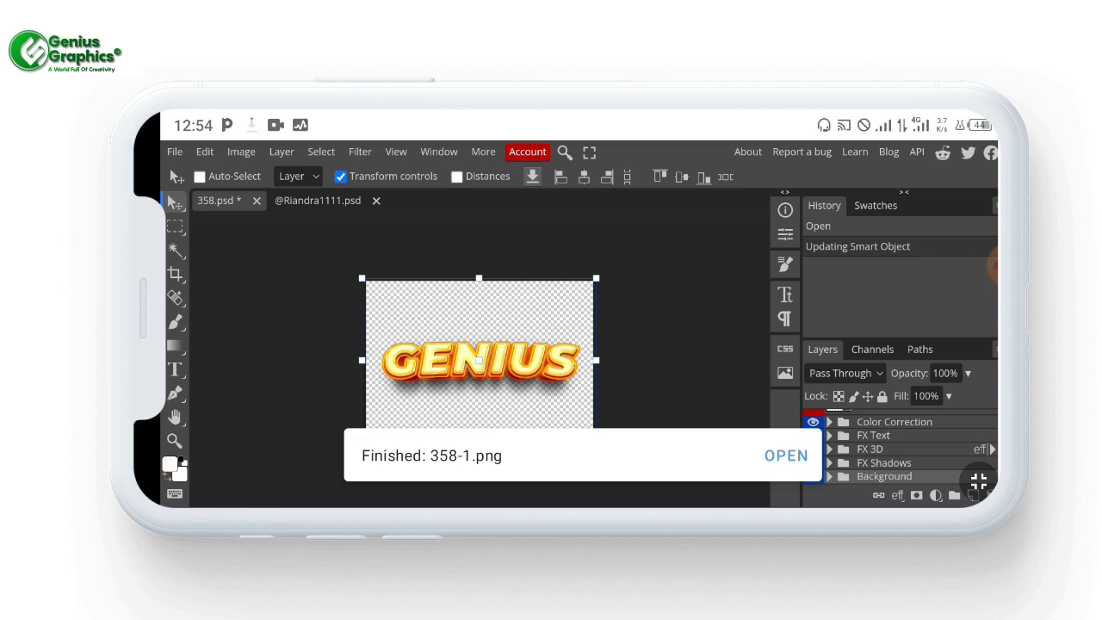
pyautogui.click(979, 265)
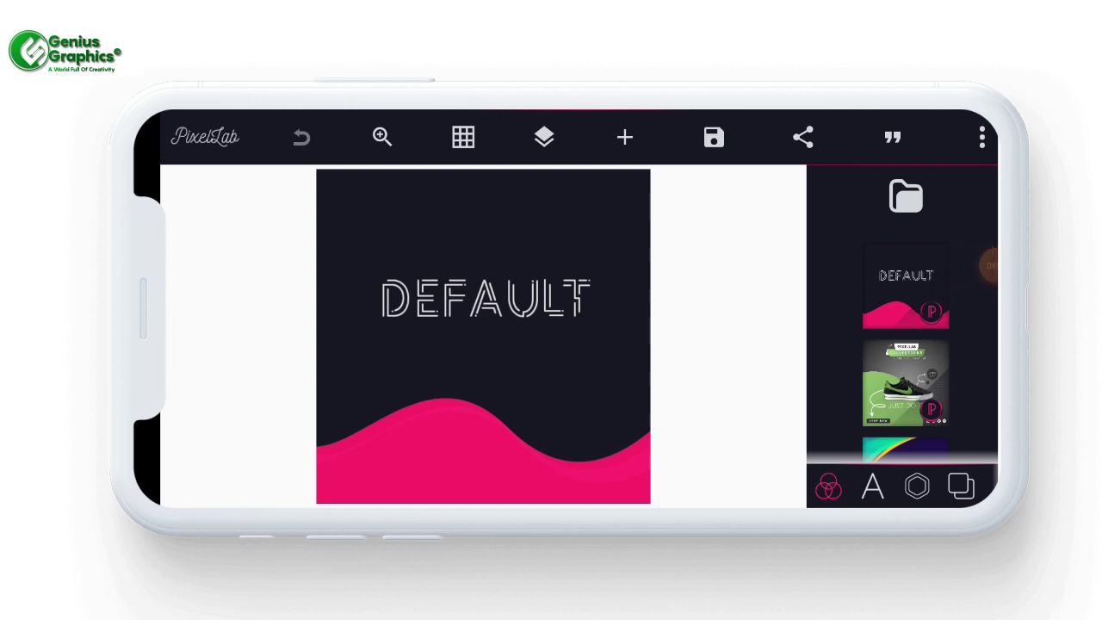
# Delete PixelLab's DEFAULT placeholder text
pyautogui.click(537, 302)
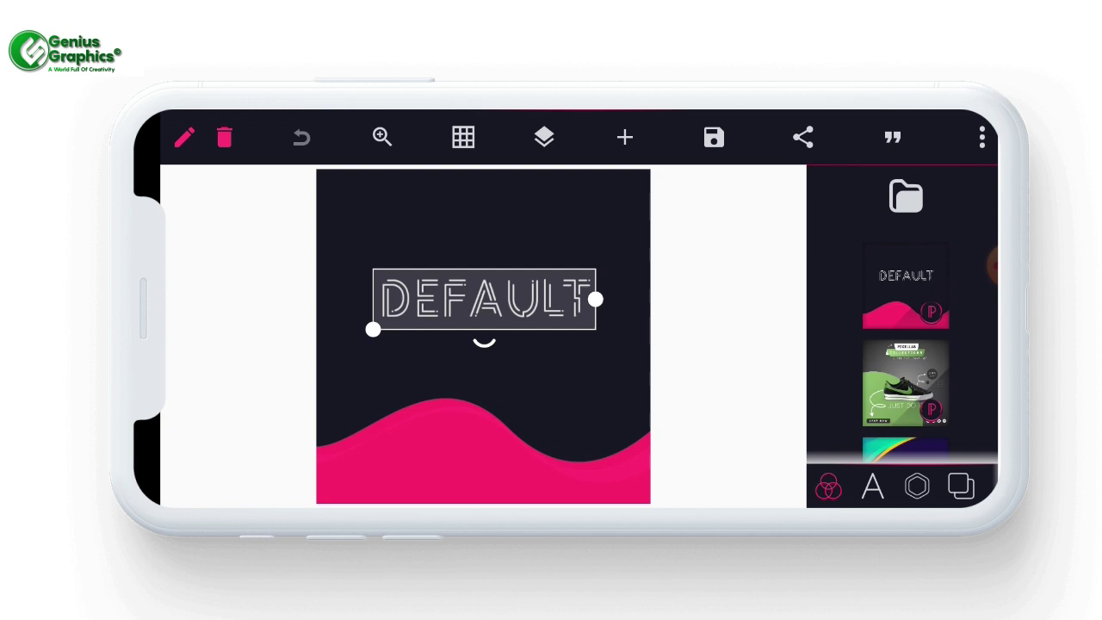
pyautogui.click(224, 138)
pyautogui.click(790, 365)
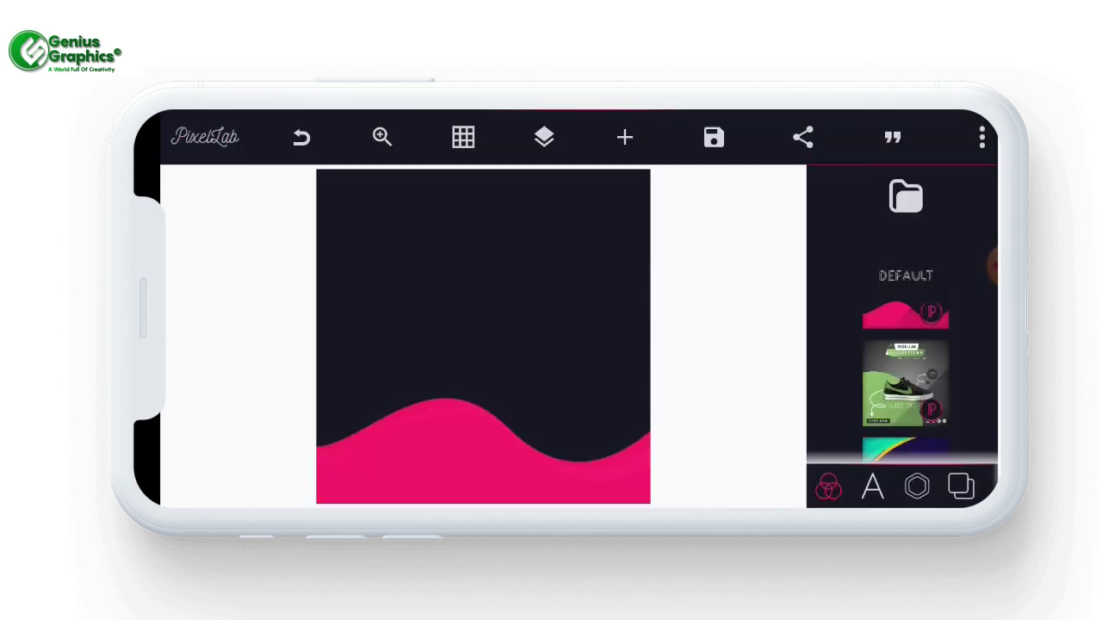
# Set the canvas background to the green gradient
pyautogui.click(961, 487)
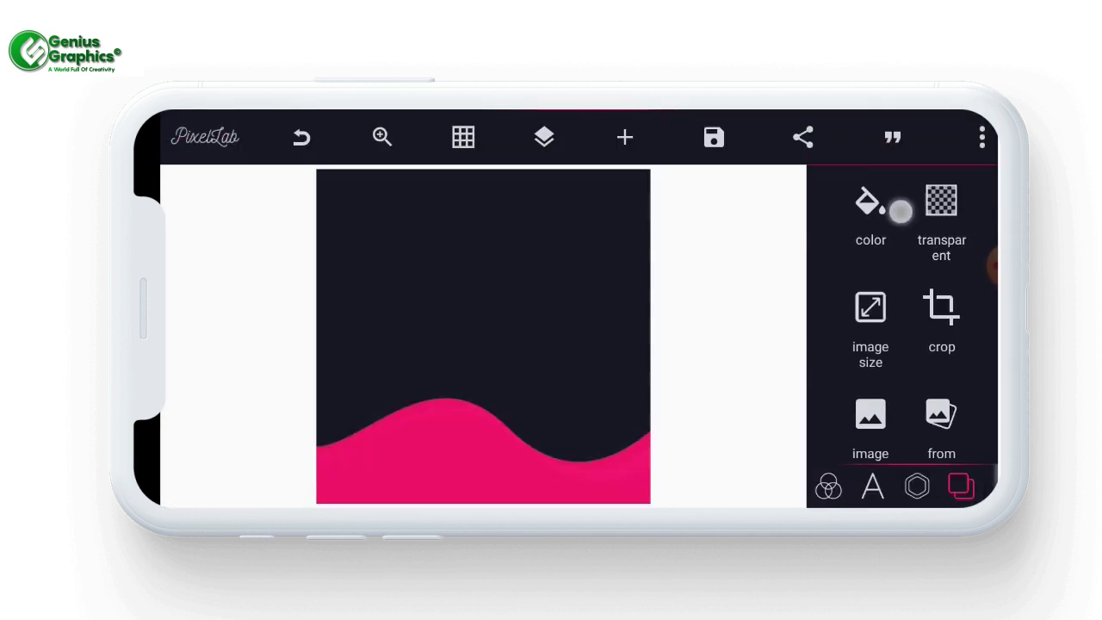
pyautogui.click(871, 211)
pyautogui.click(907, 293)
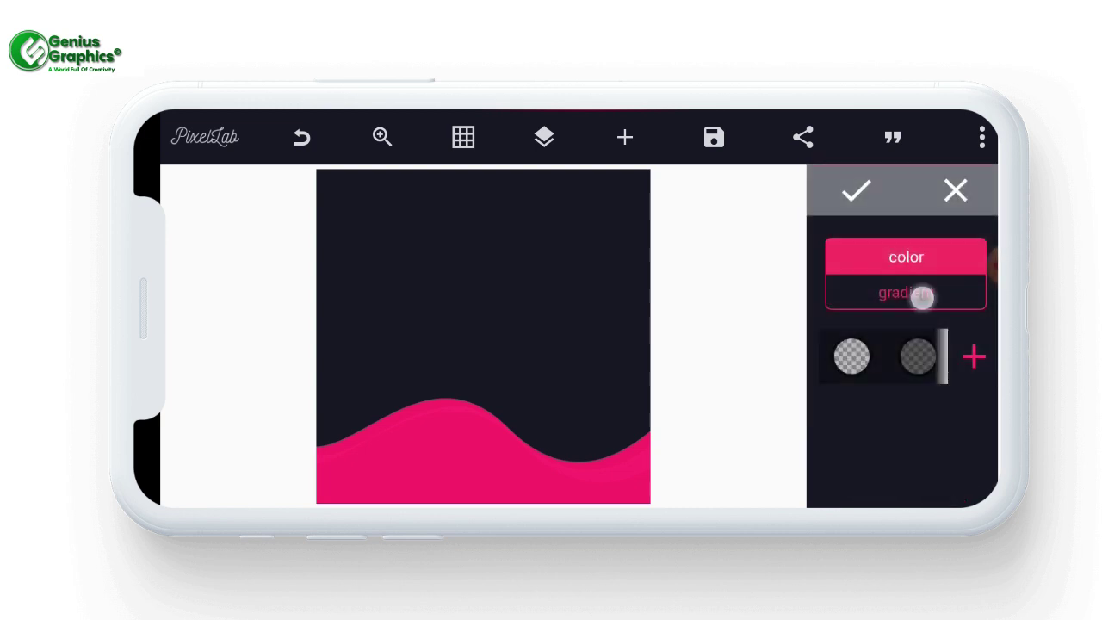
pyautogui.click(857, 190)
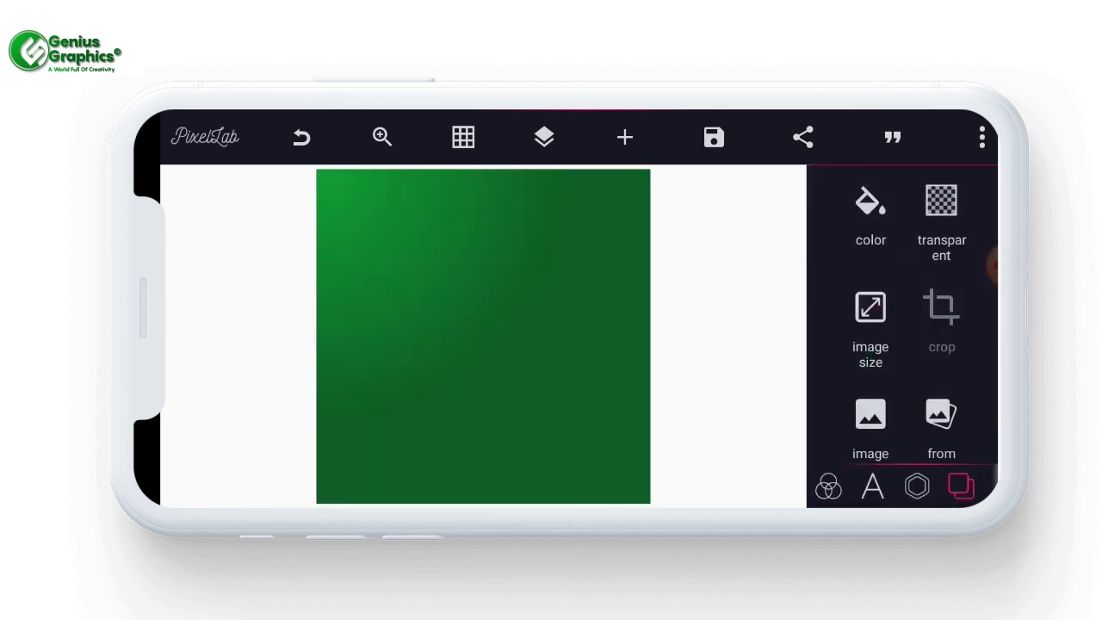
pyautogui.click(625, 138)
# Add an image from the gallery, picking the first GENIUS PNG in Downloads
pyautogui.click(705, 336)
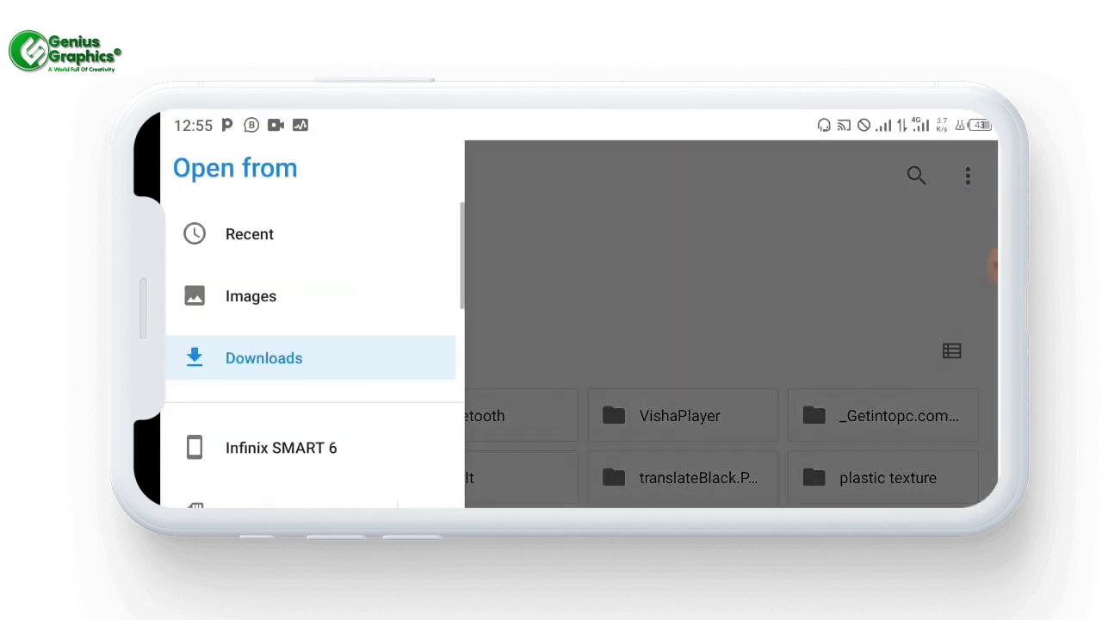
pyautogui.click(269, 358)
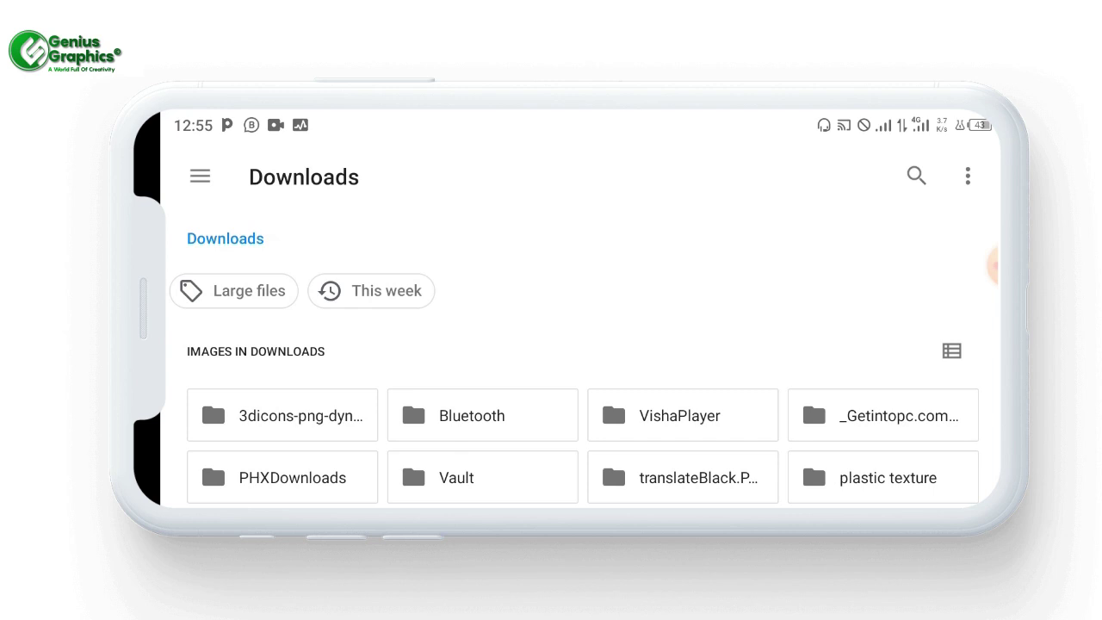
pyautogui.click(200, 176)
pyautogui.click(270, 358)
pyautogui.scroll(-3, 568, 387)
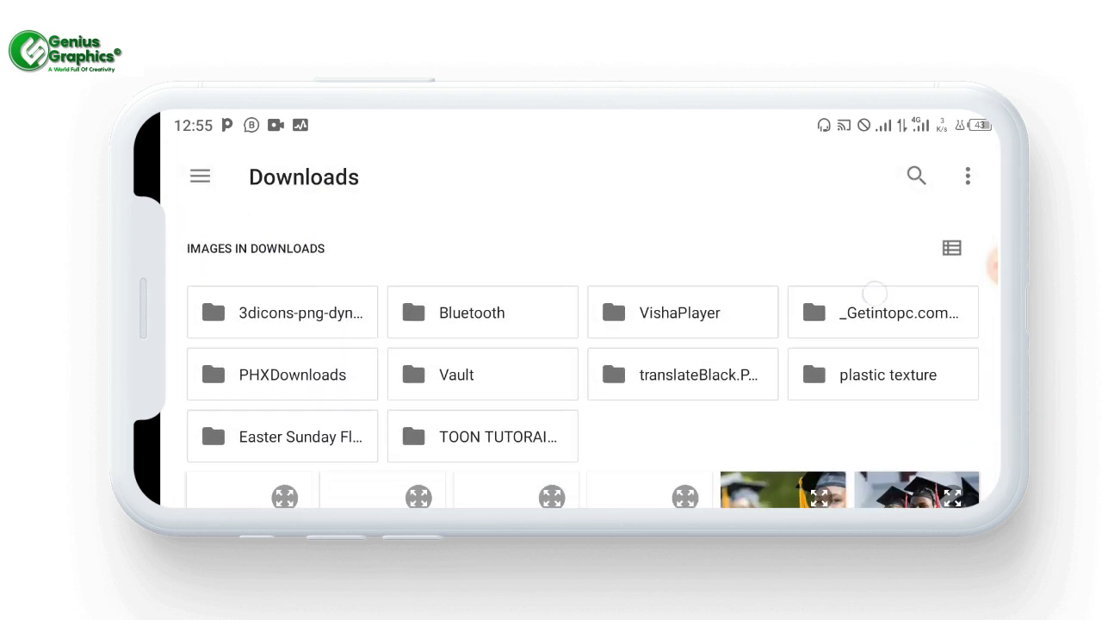
pyautogui.scroll(-3, 568, 387)
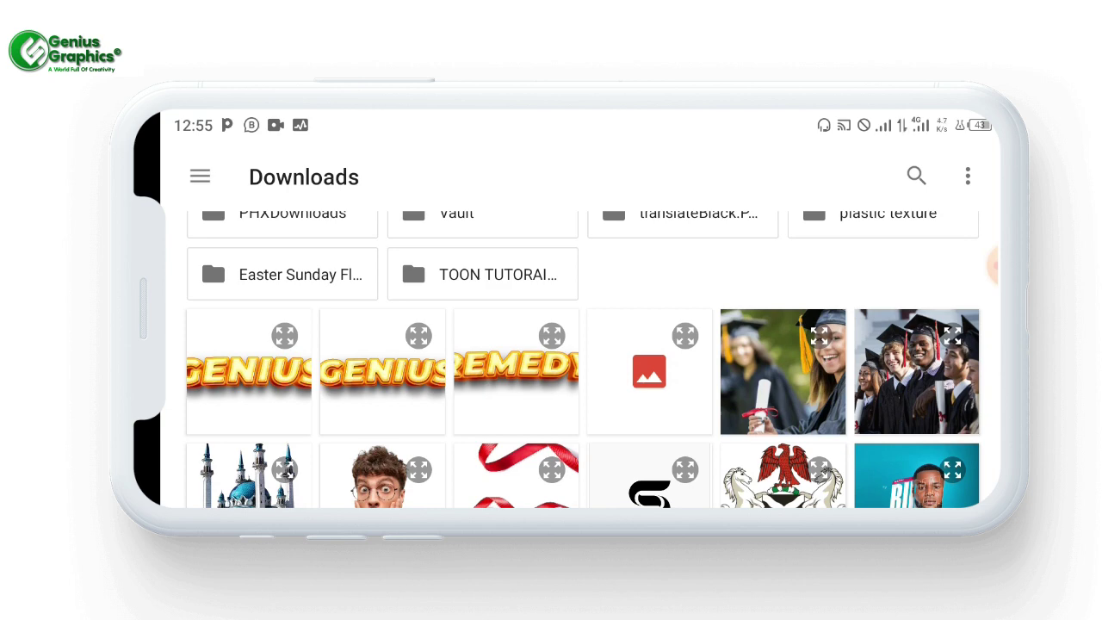
pyautogui.click(249, 371)
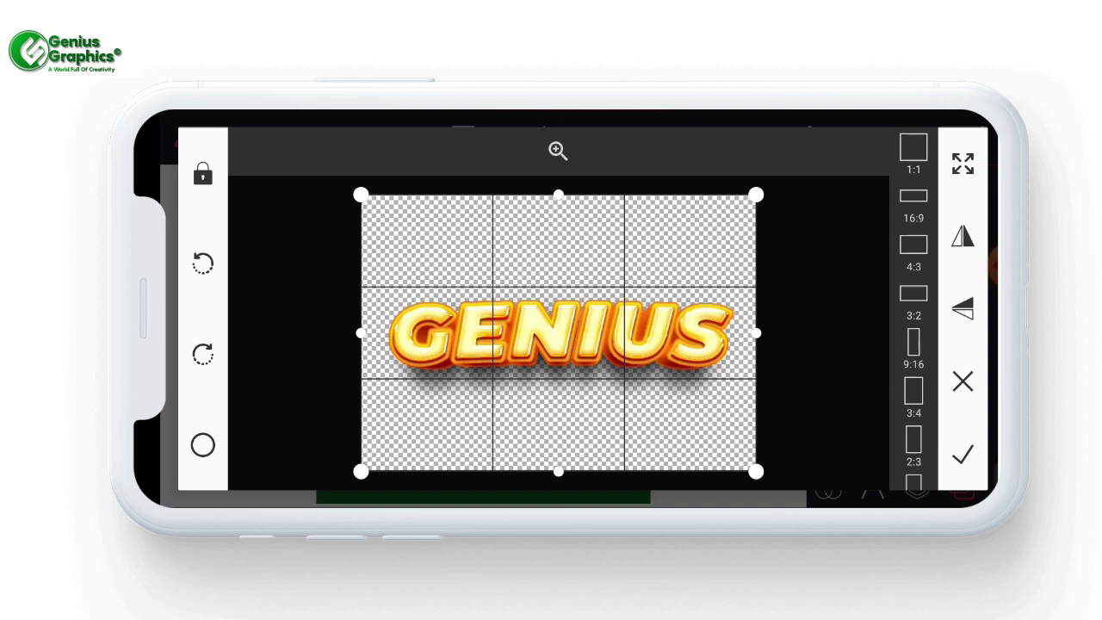
# Place GENIUS uncropped, resize it, and centre it upper-middle using grid snap
pyautogui.click(963, 453)
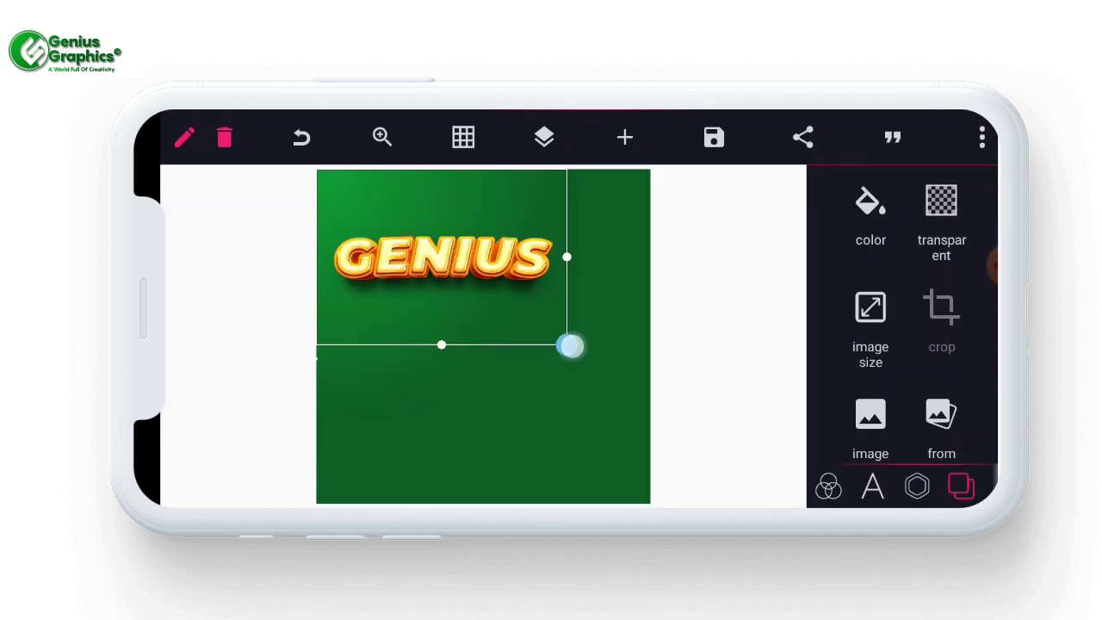
pyautogui.moveTo(570, 346); pyautogui.dragTo(647, 403)
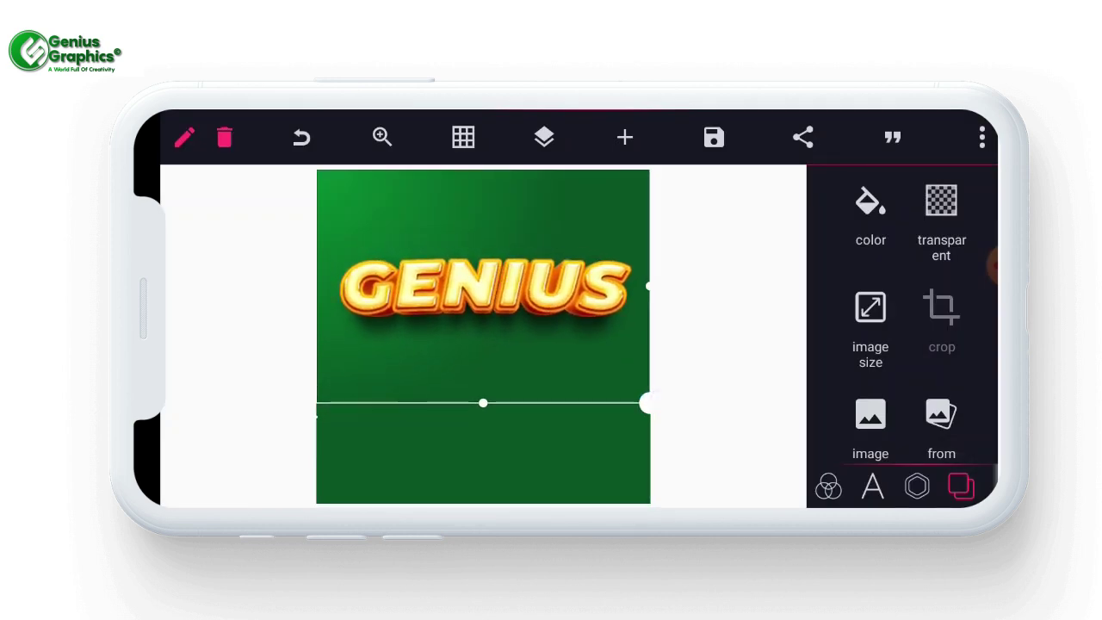
pyautogui.click(463, 138)
pyautogui.click(460, 487)
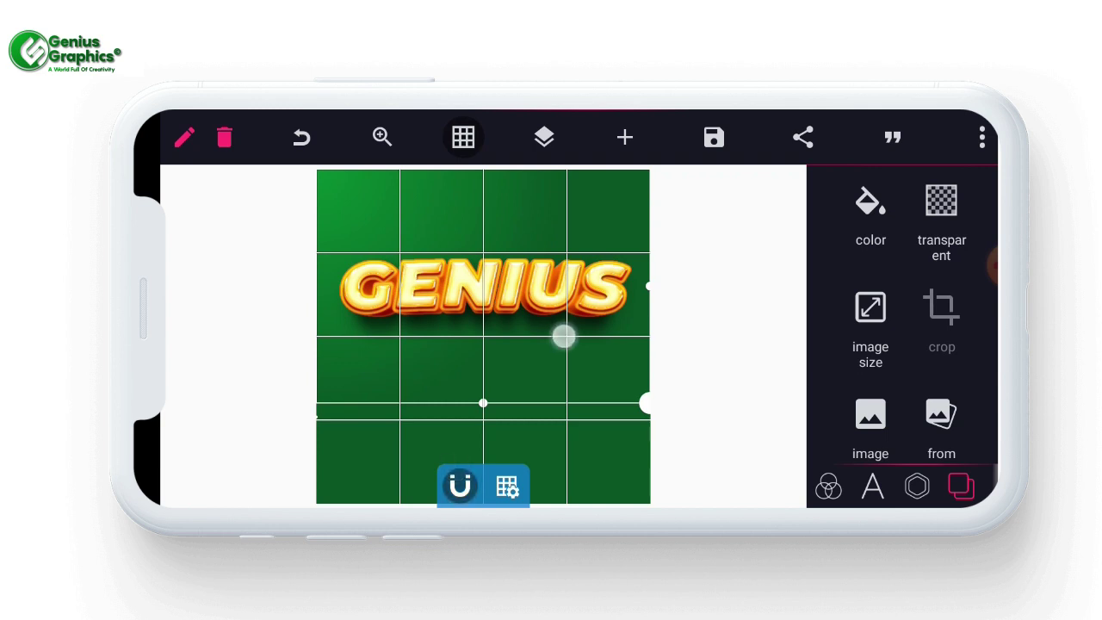
pyautogui.moveTo(563, 335)
pyautogui.mouseDown()
pyautogui.moveTo(558, 379)
pyautogui.moveTo(557, 338)
pyautogui.mouseUp()
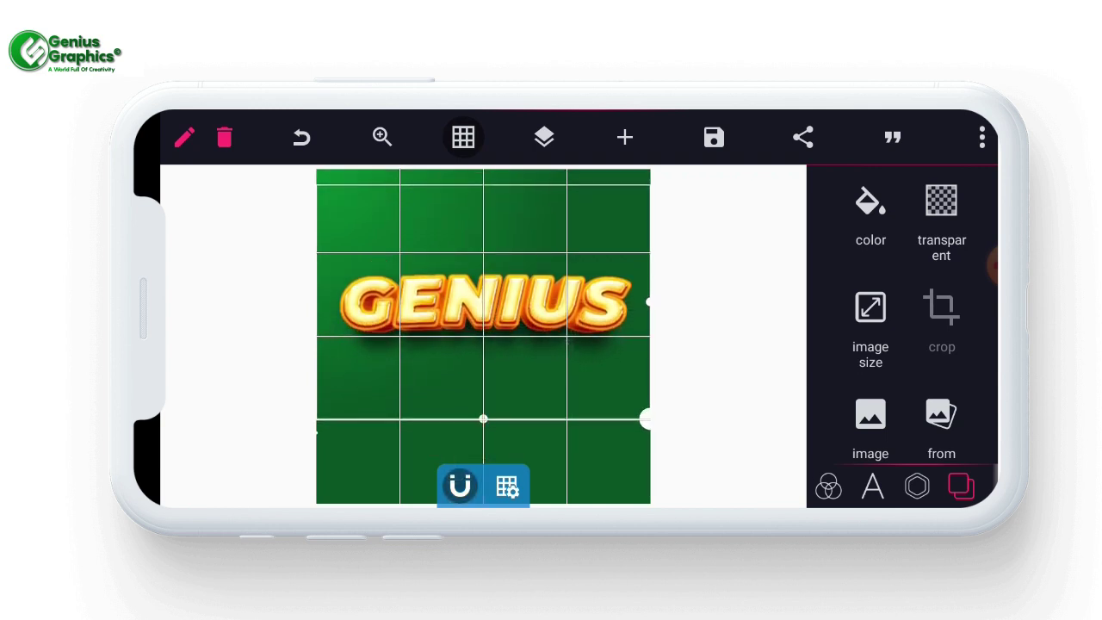
pyautogui.moveTo(620, 403); pyautogui.dragTo(615, 391)
pyautogui.moveTo(504, 250); pyautogui.dragTo(522, 263)
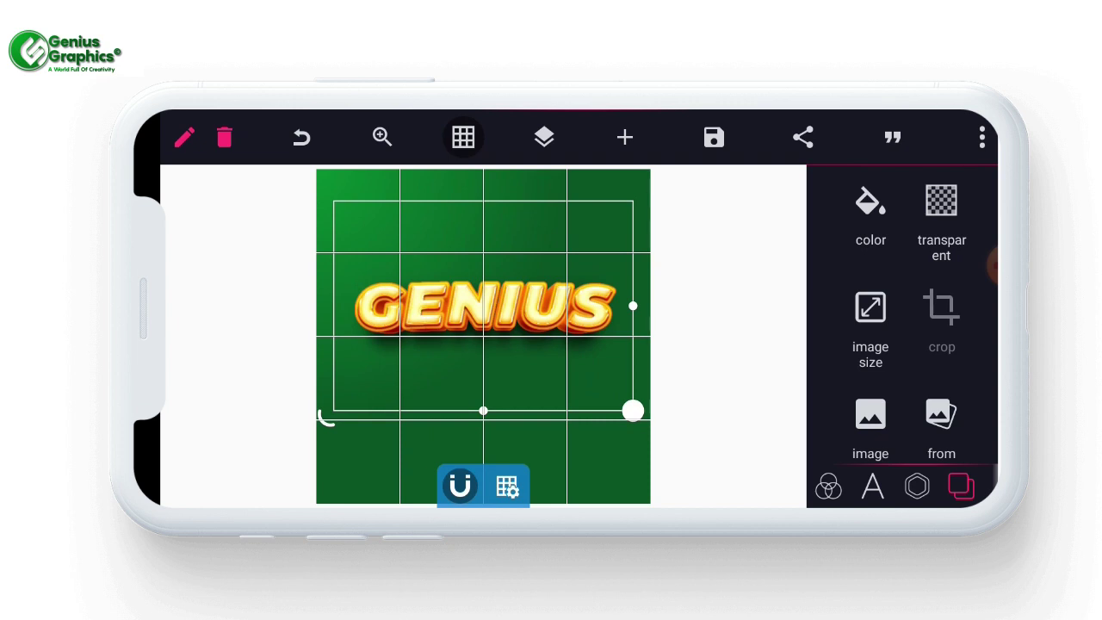
pyautogui.moveTo(633, 411)
pyautogui.mouseDown()
pyautogui.moveTo(544, 345)
pyautogui.moveTo(557, 352)
pyautogui.mouseUp()
# Duplicate the GENIUS image, enlarge the copy and place it beneath the original
pyautogui.click(184, 138)
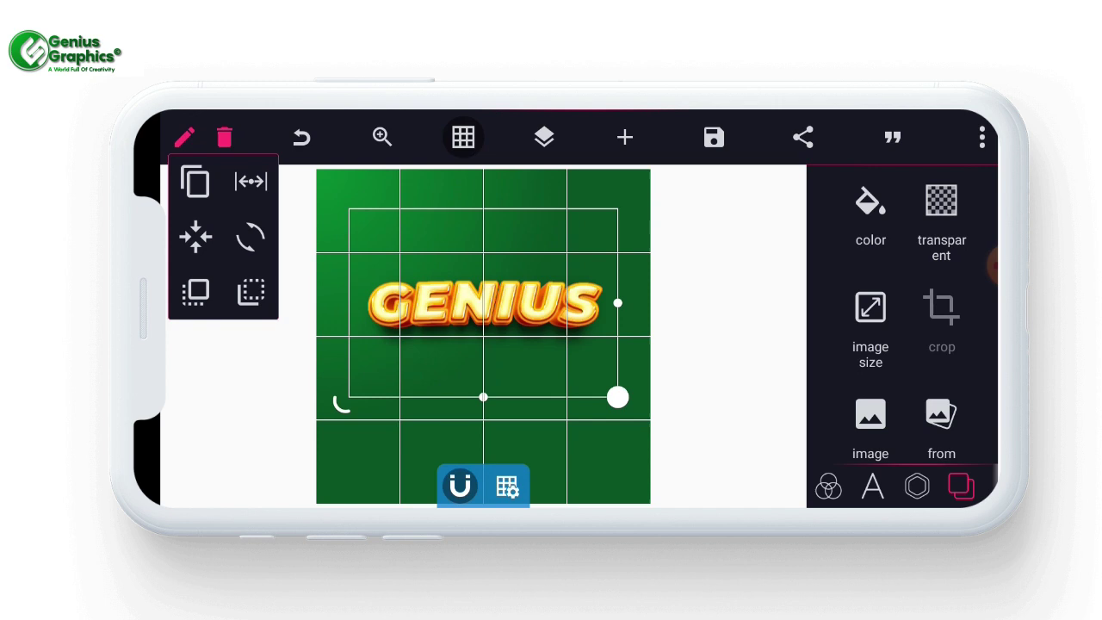
pyautogui.click(195, 180)
pyautogui.moveTo(487, 303); pyautogui.dragTo(517, 337)
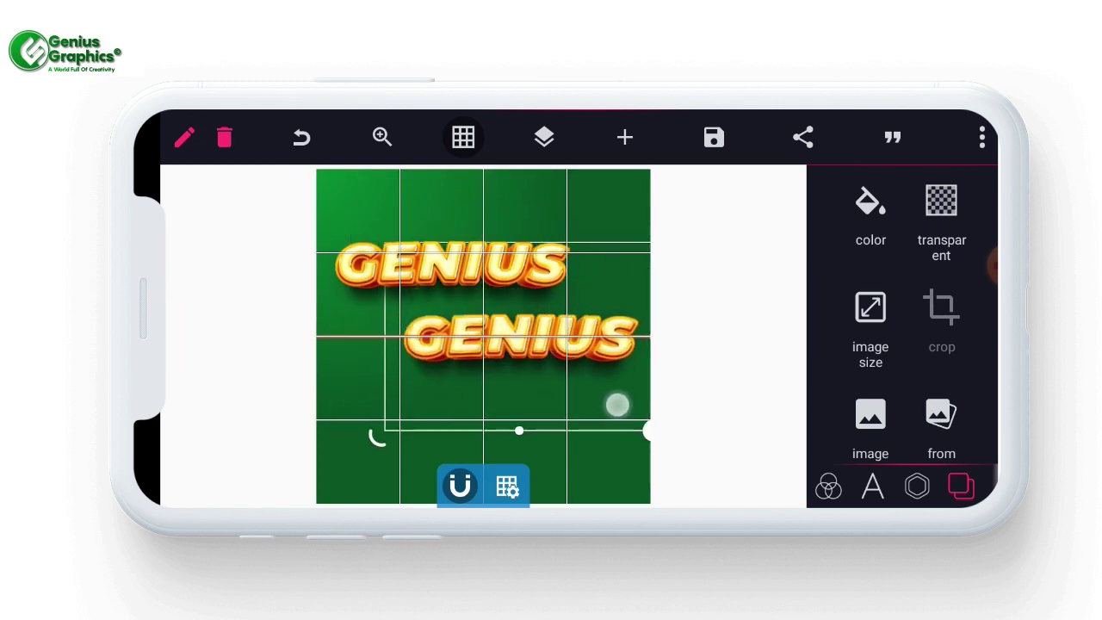
pyautogui.click(302, 138)
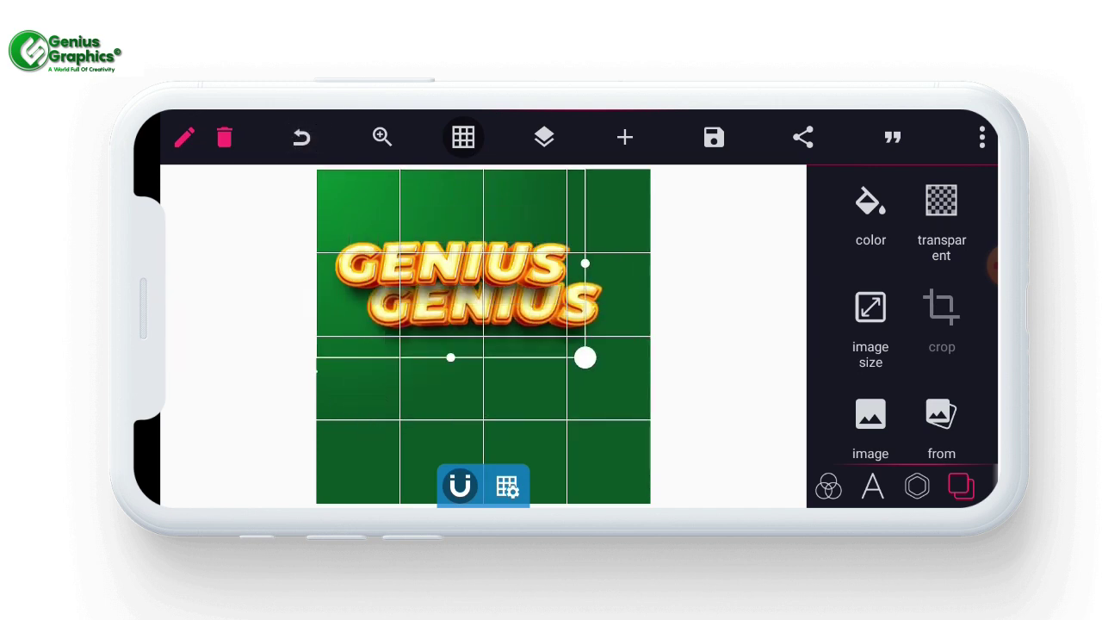
pyautogui.moveTo(585, 358); pyautogui.dragTo(660, 435)
pyautogui.moveTo(582, 339); pyautogui.dragTo(578, 398)
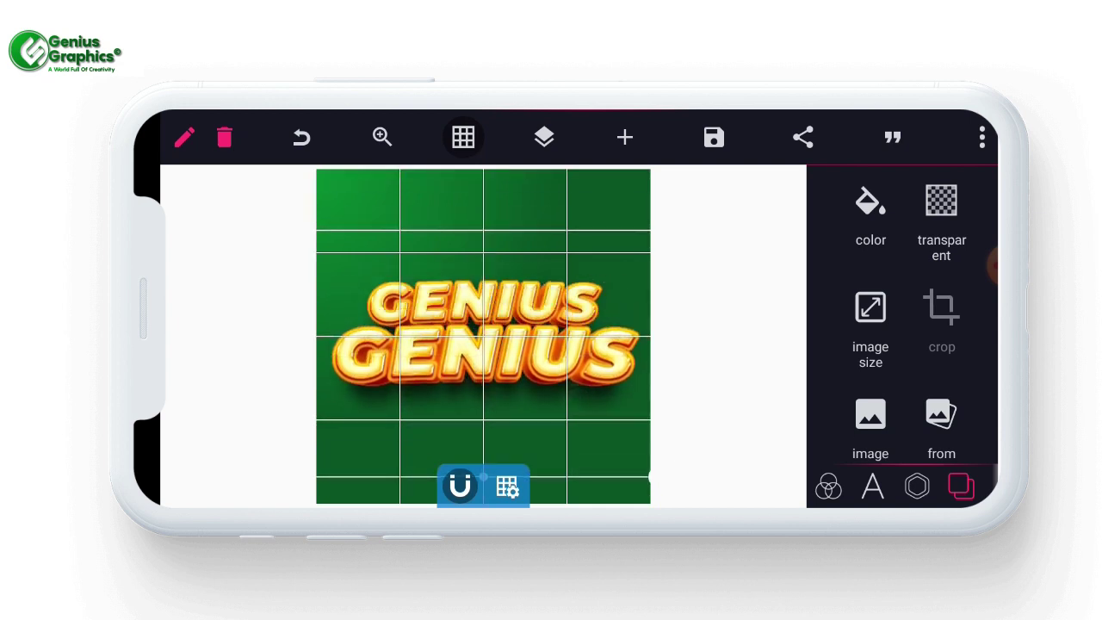
# Adjust the vertical spacing between the upper and lower GENIUS images
pyautogui.click(591, 203)
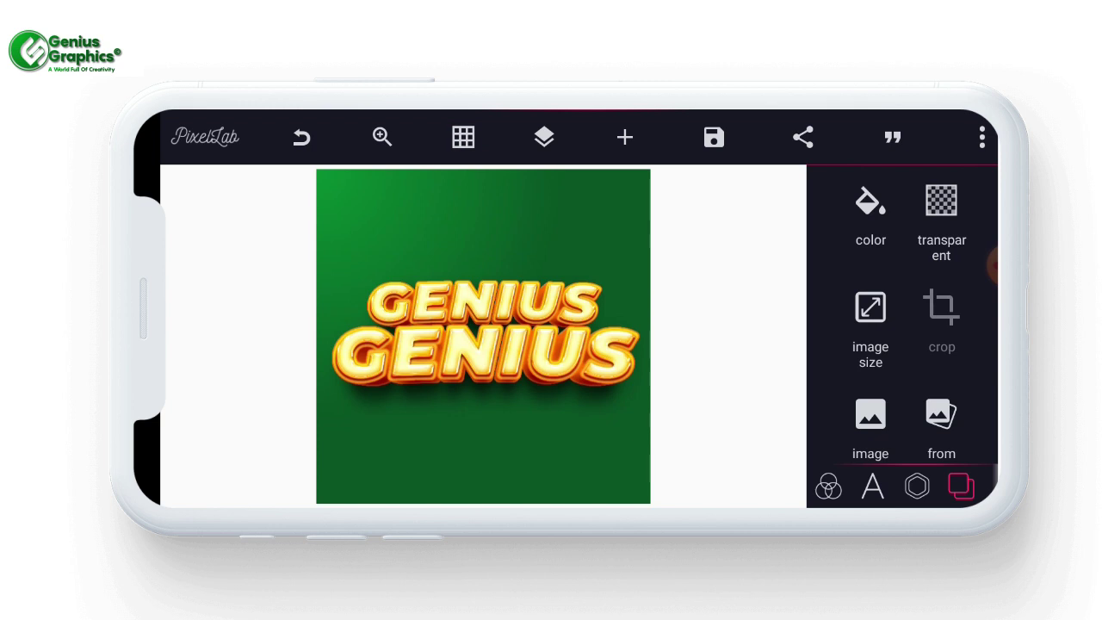
pyautogui.moveTo(485, 353); pyautogui.dragTo(487, 416)
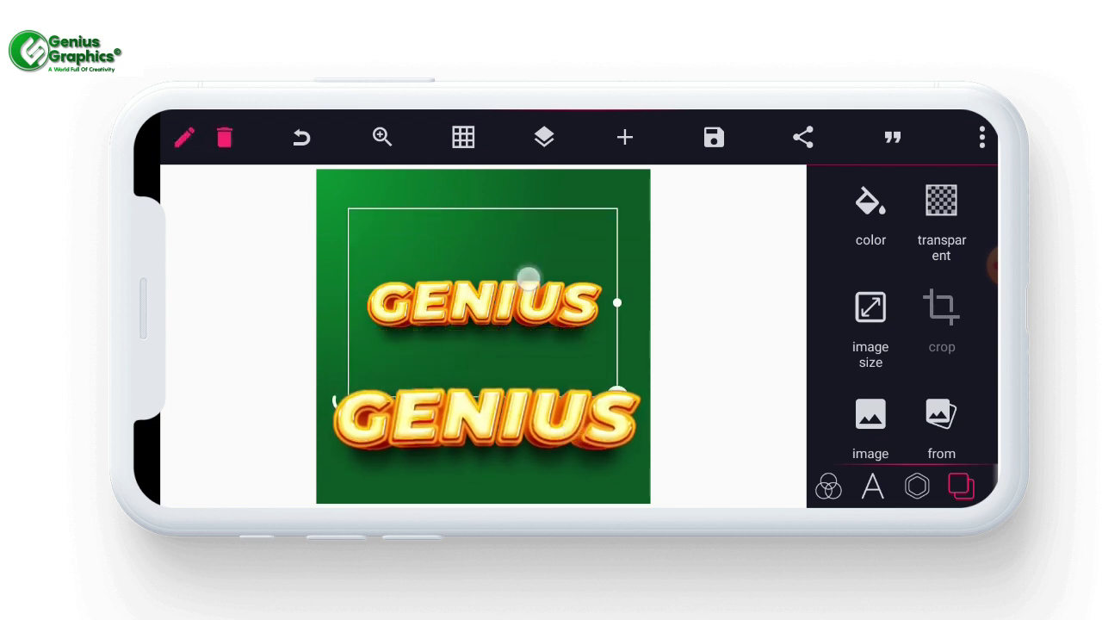
pyautogui.moveTo(526, 278); pyautogui.dragTo(524, 244)
pyautogui.moveTo(511, 422); pyautogui.dragTo(515, 357)
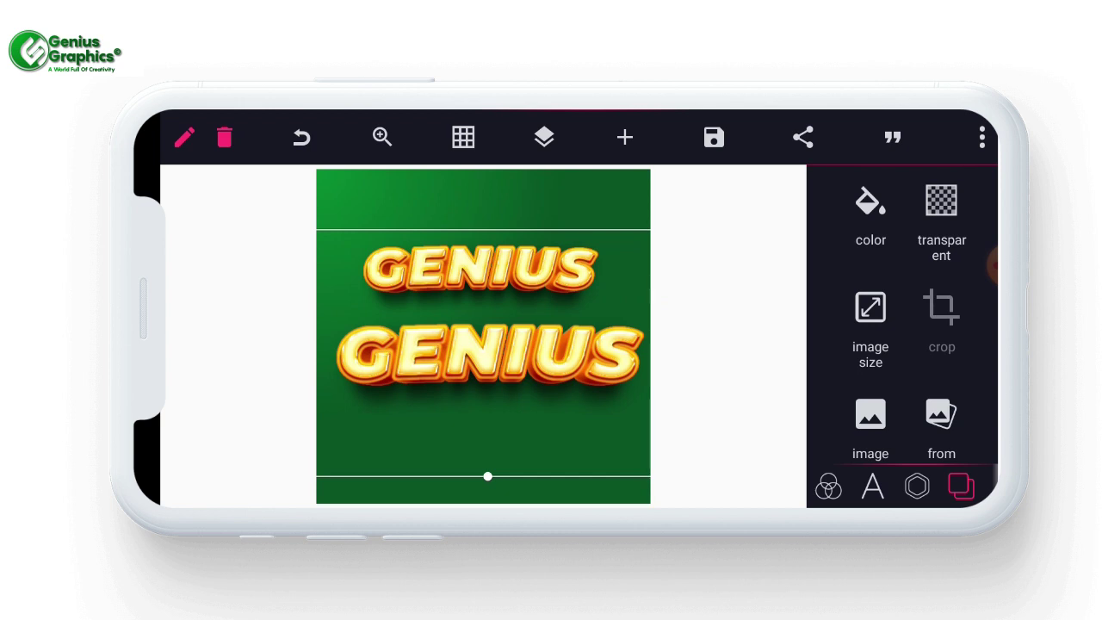
# Bring up PixelLab's save options and choose saving the design as an image
pyautogui.click(714, 138)
pyautogui.click(660, 332)
pyautogui.click(564, 211)
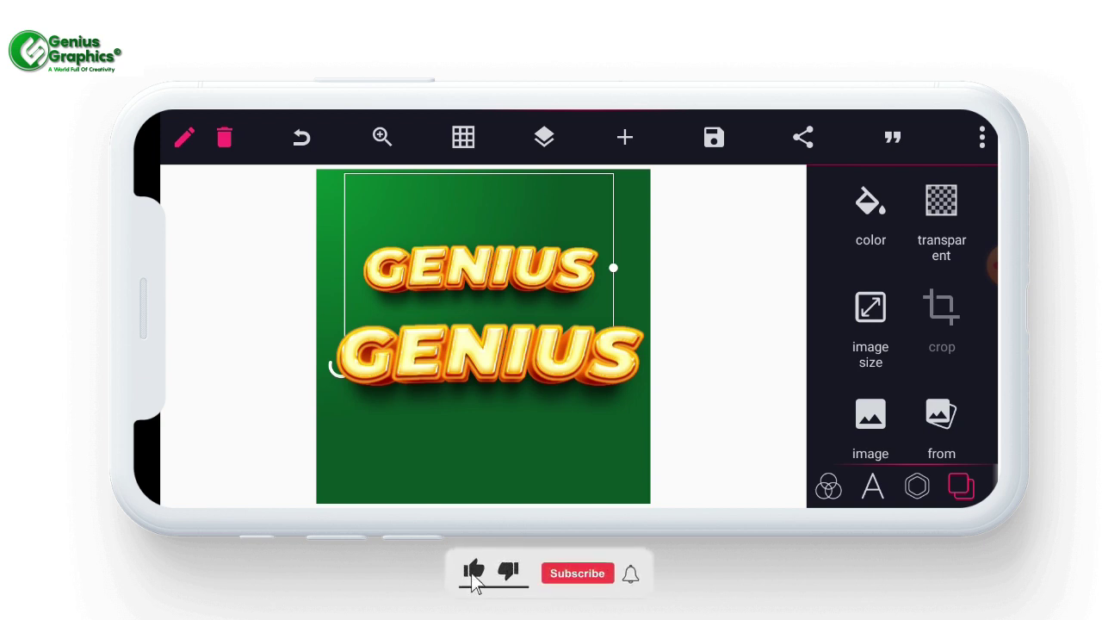
pyautogui.click(714, 138)
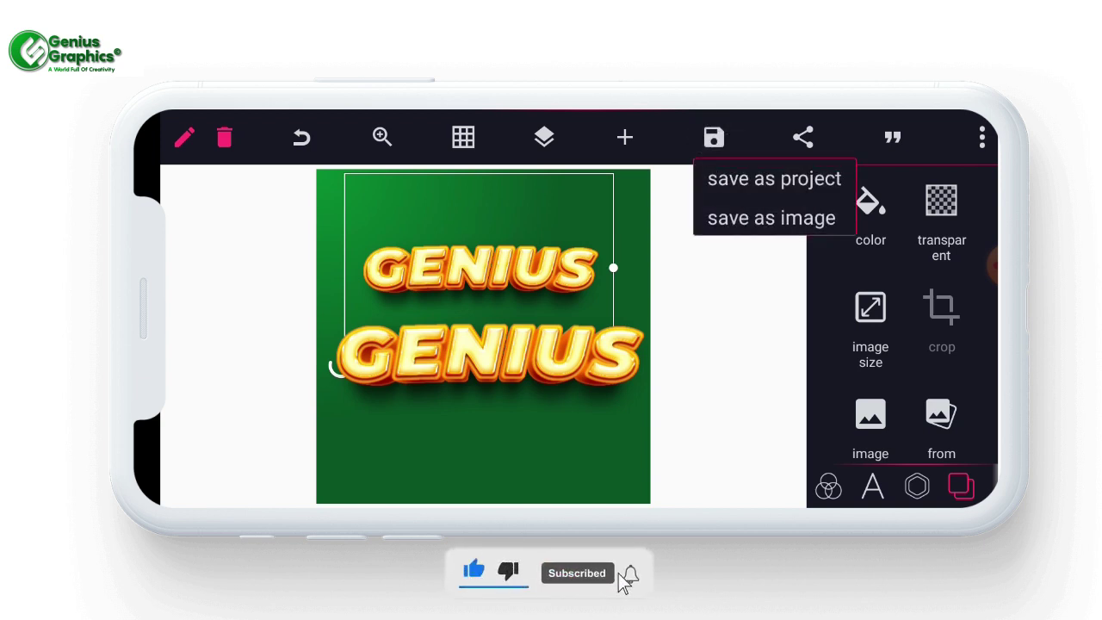
pyautogui.click(771, 218)
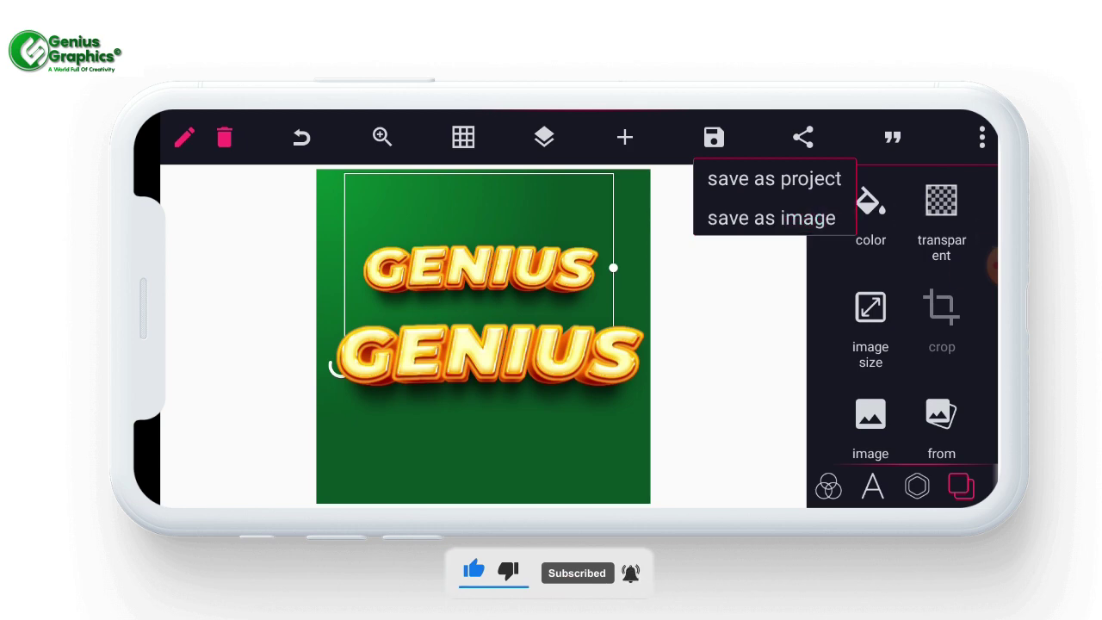